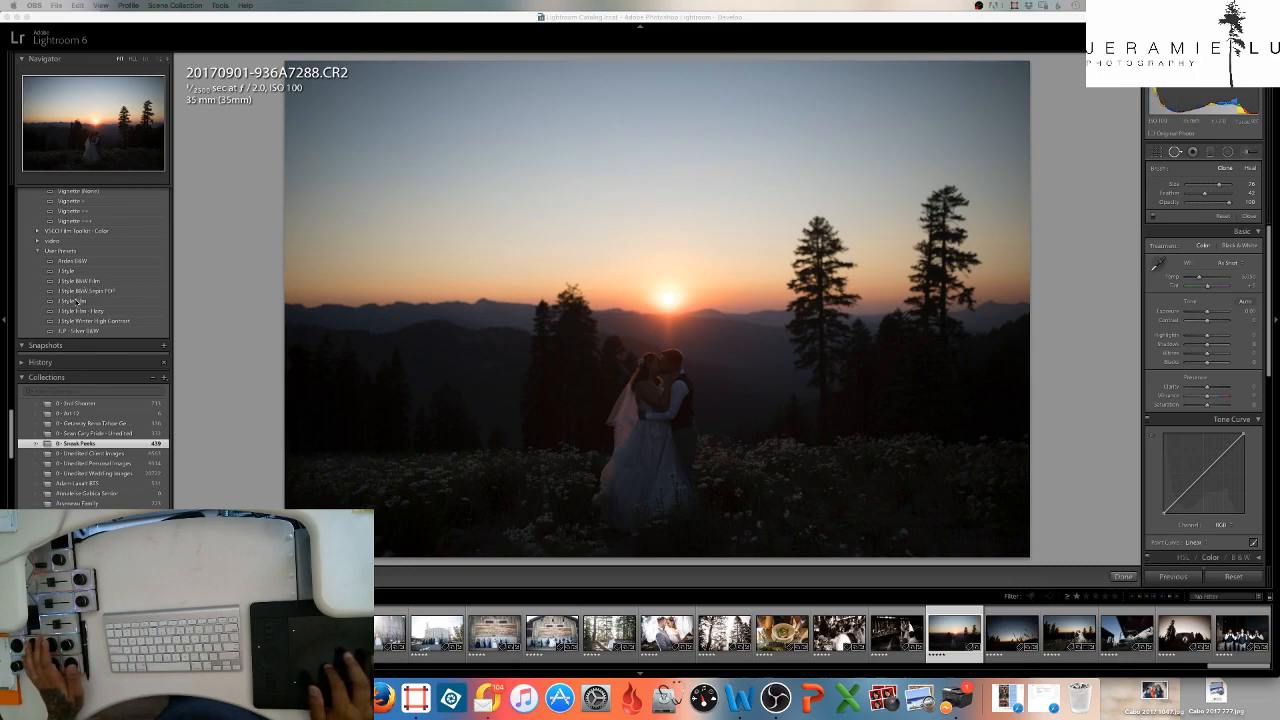
- Apply the J Style user preset to the sunset couple photo and raise its exposure to +0.30
left_click(80, 271)
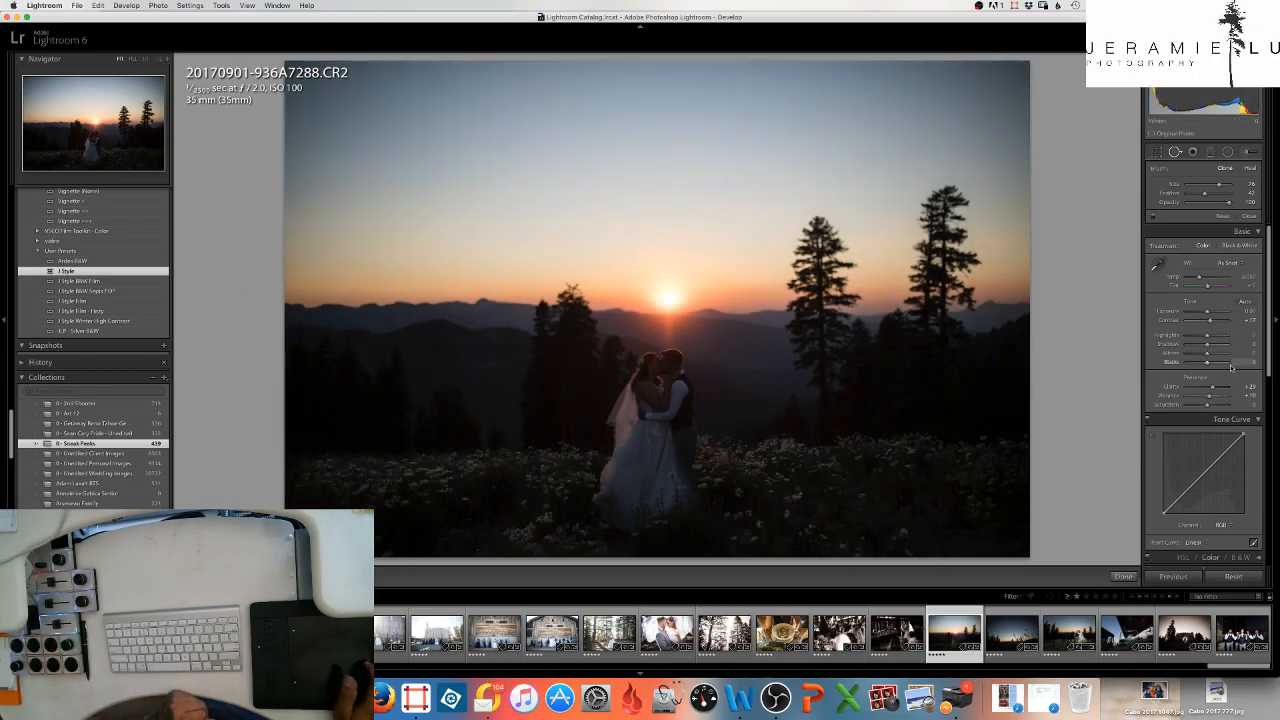
scroll(1216, 398, "down", 10)
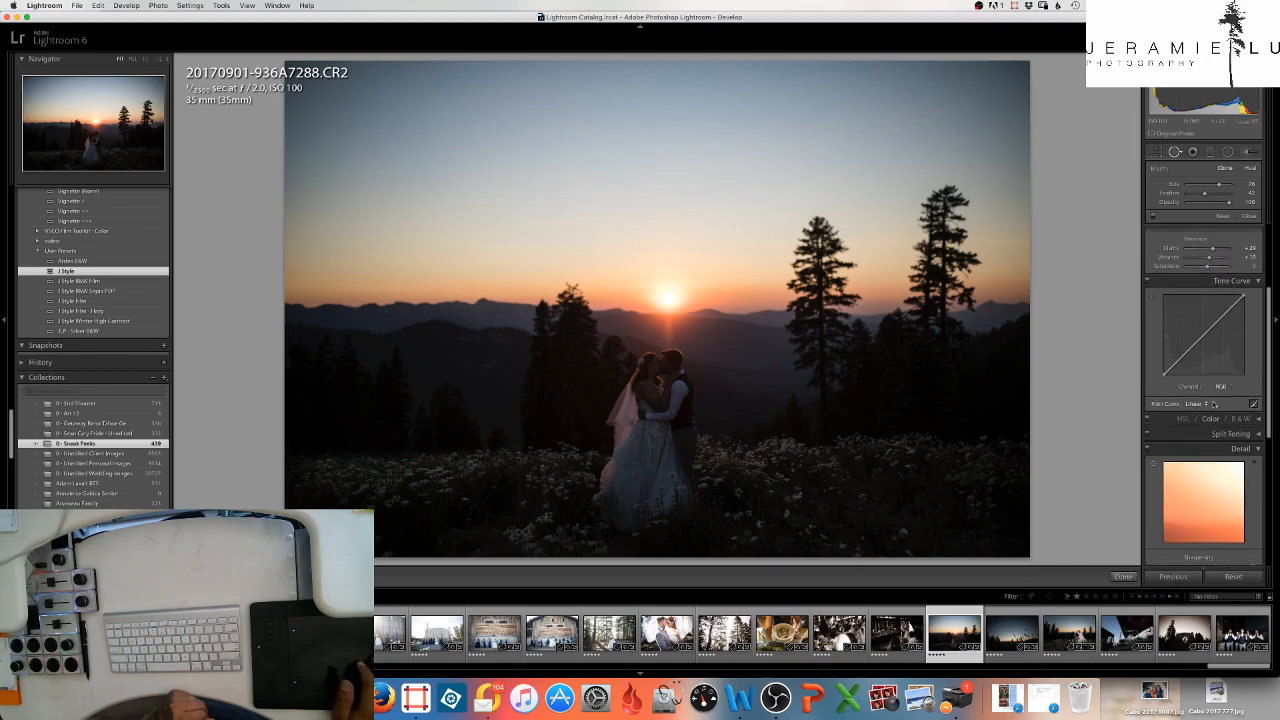
scroll(1214, 404, "down", 2)
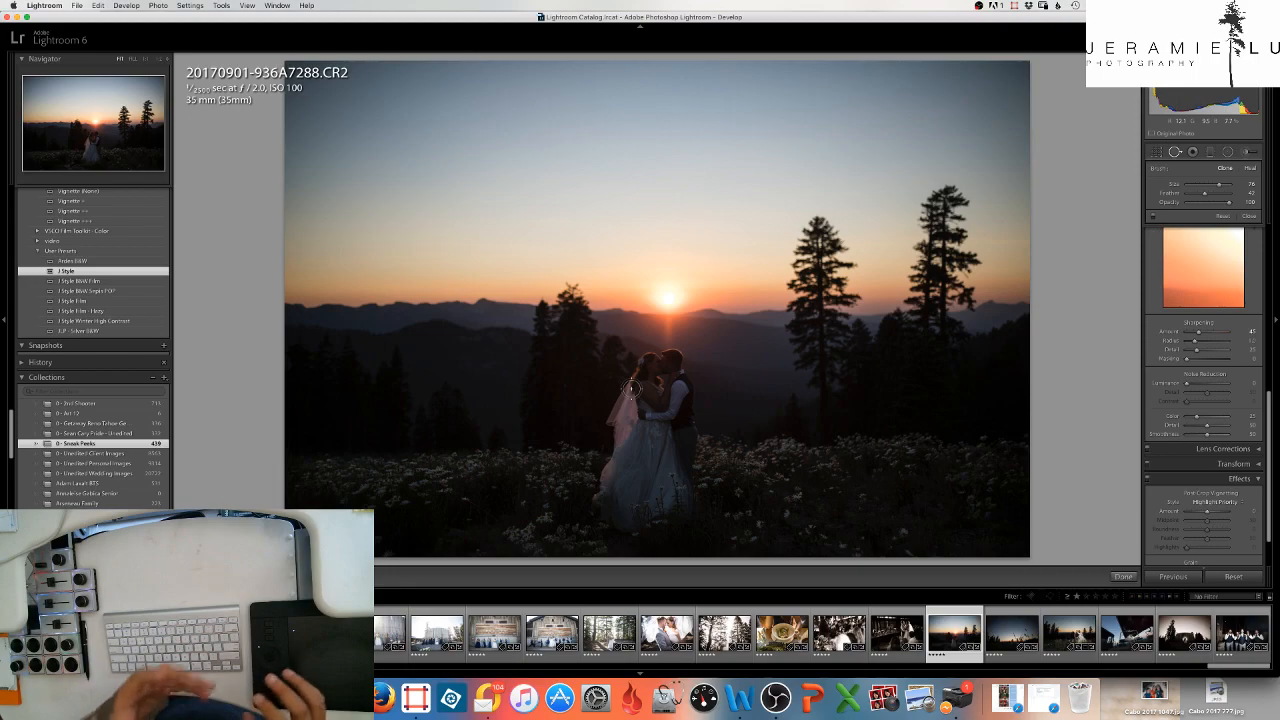
key("=")
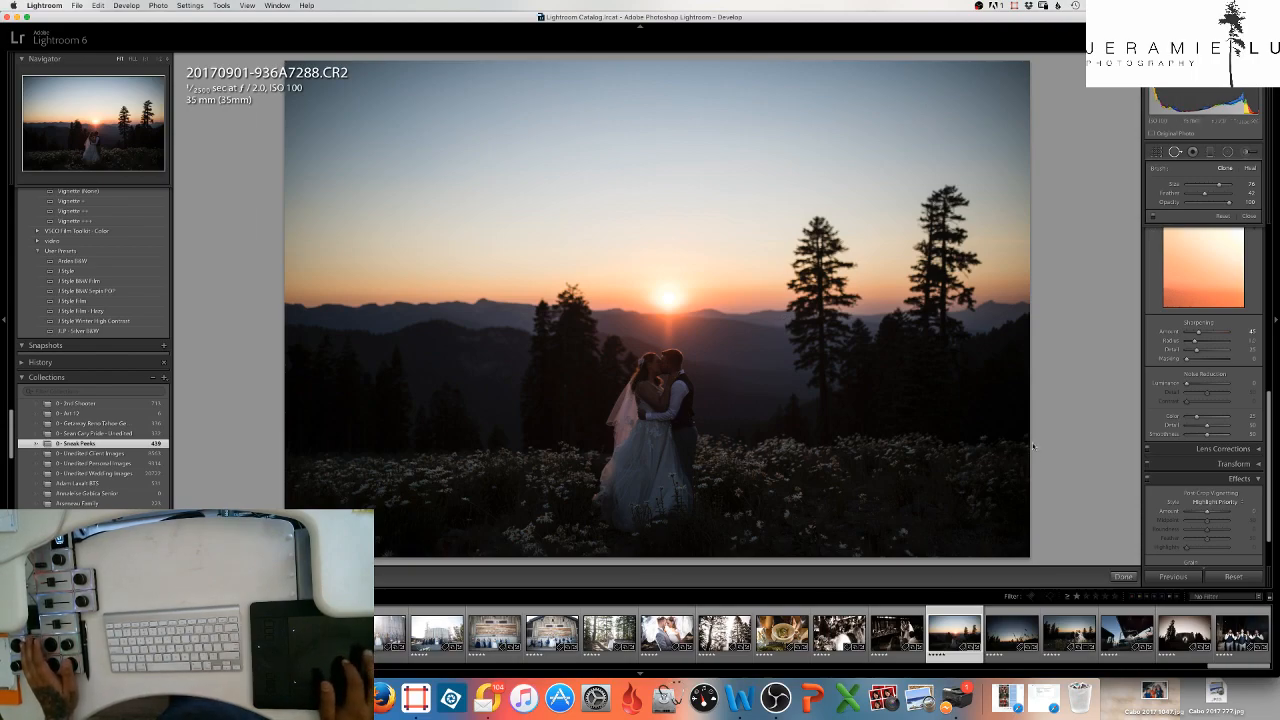
- Raise the photo's clarity to about +36 and lower its highlights to about -36
scroll(1195, 410, "up", 10)
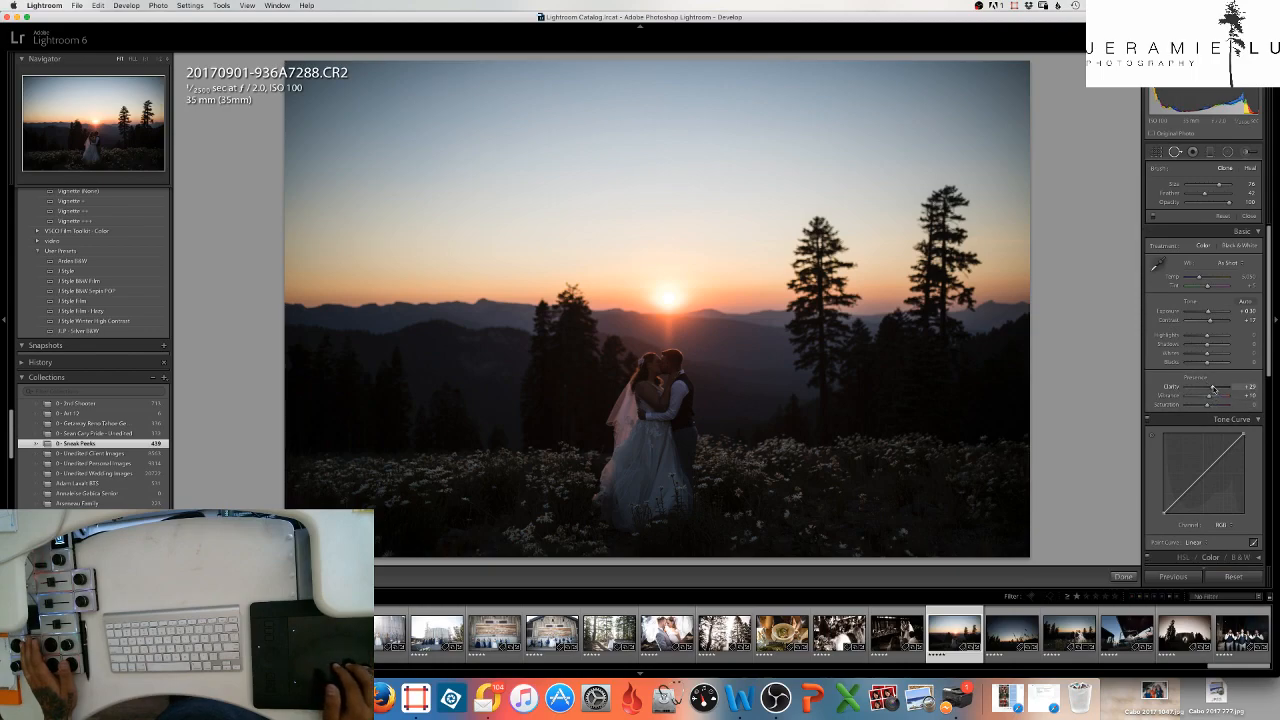
left_click_drag(1213, 388, 1219, 390)
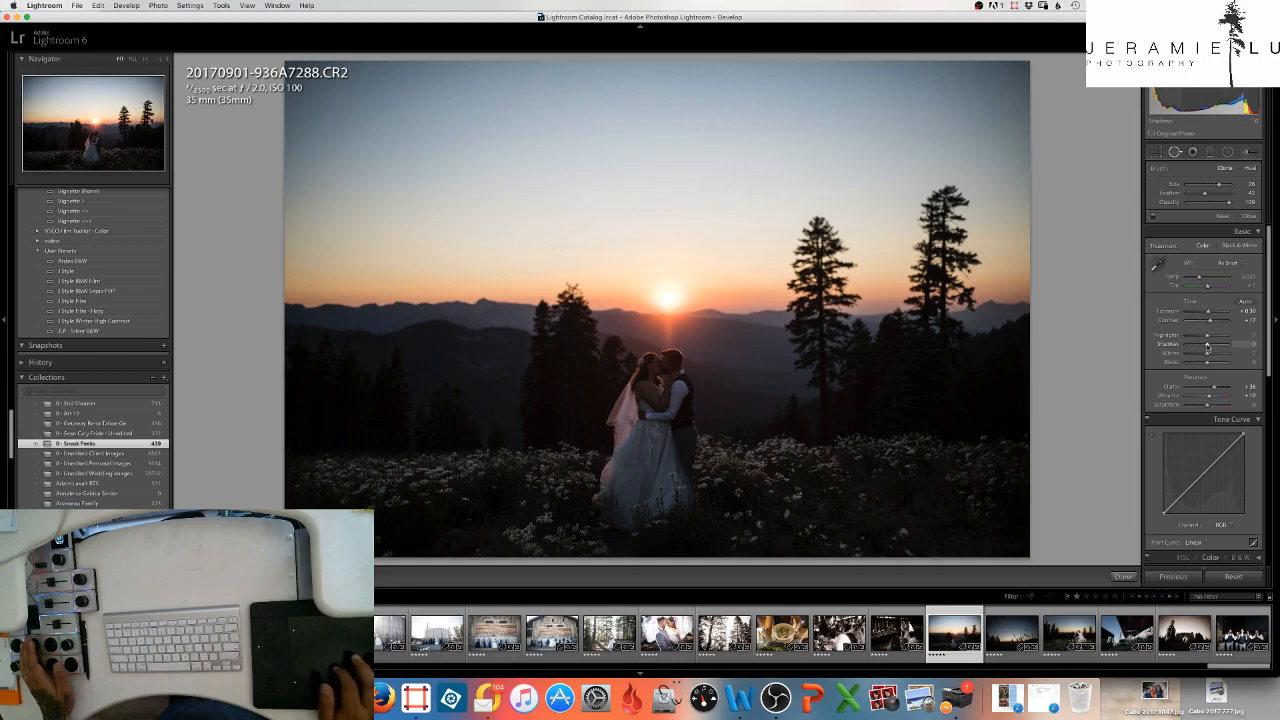
left_click_drag(1207, 338, 1197, 340)
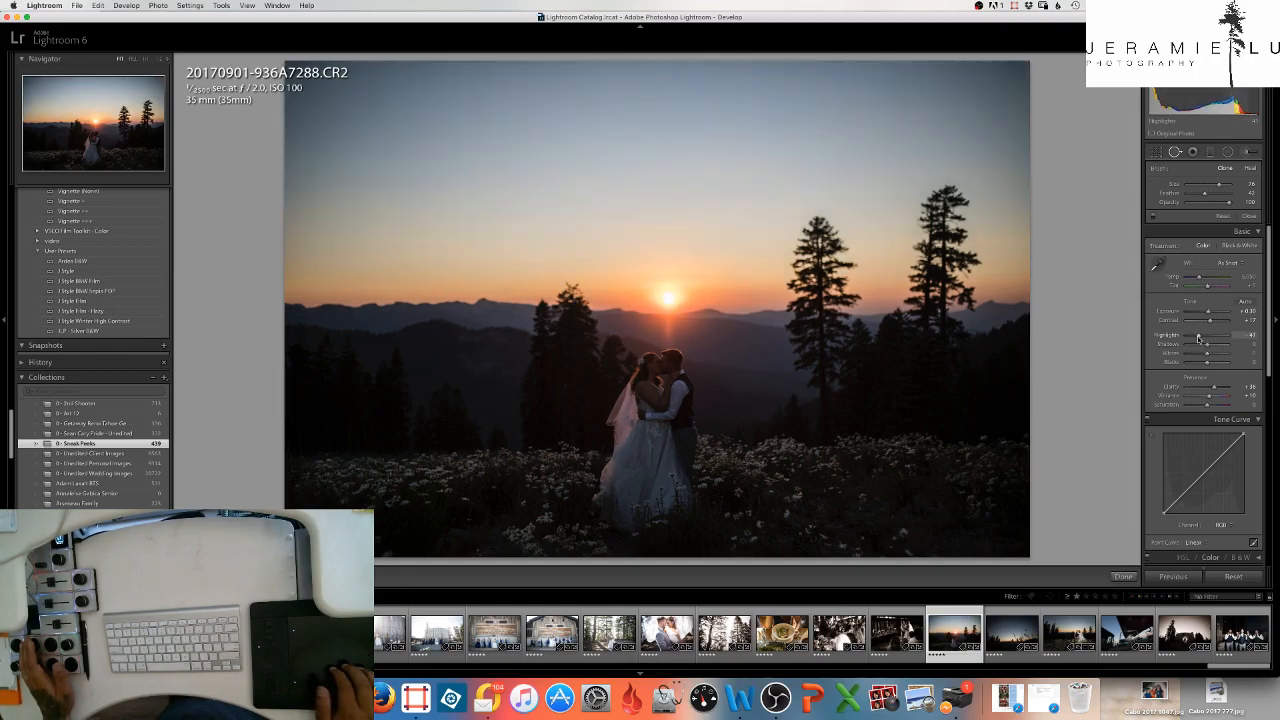
left_click_drag(1200, 338, 1200, 338)
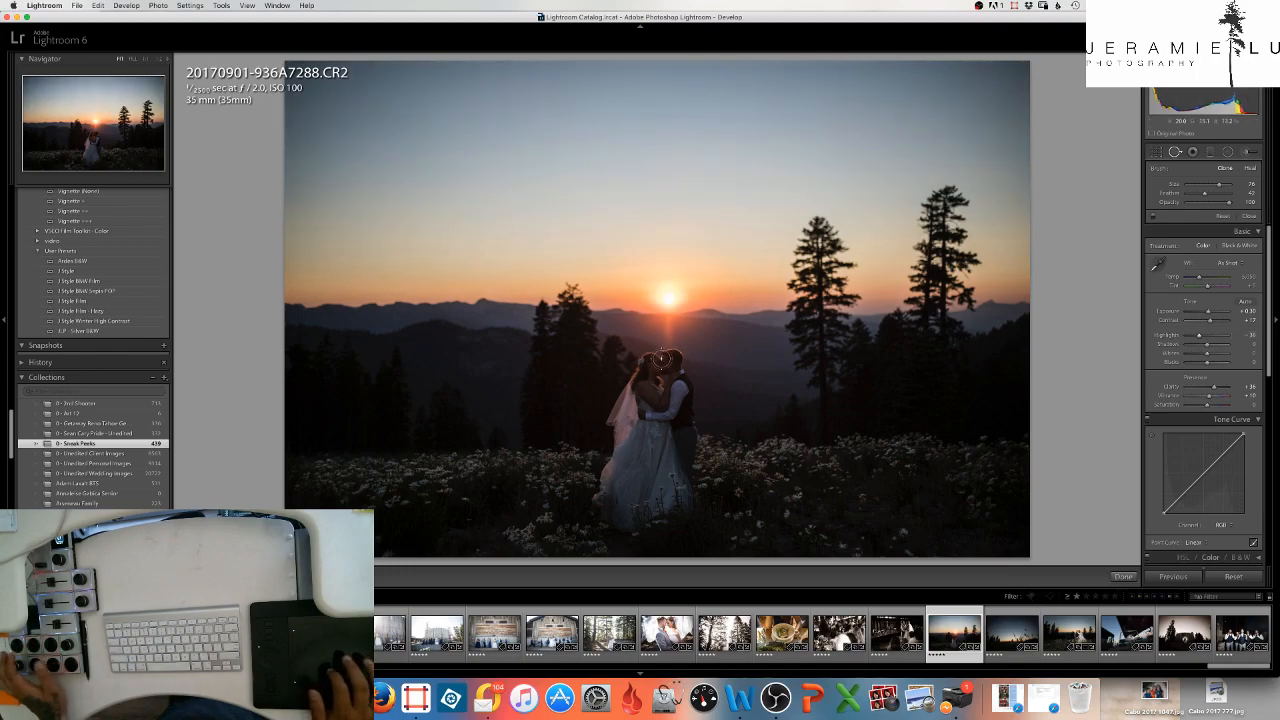
- Raise the overall exposure of the photo to +0.60
key("equal")
key("equal")
key("equal")
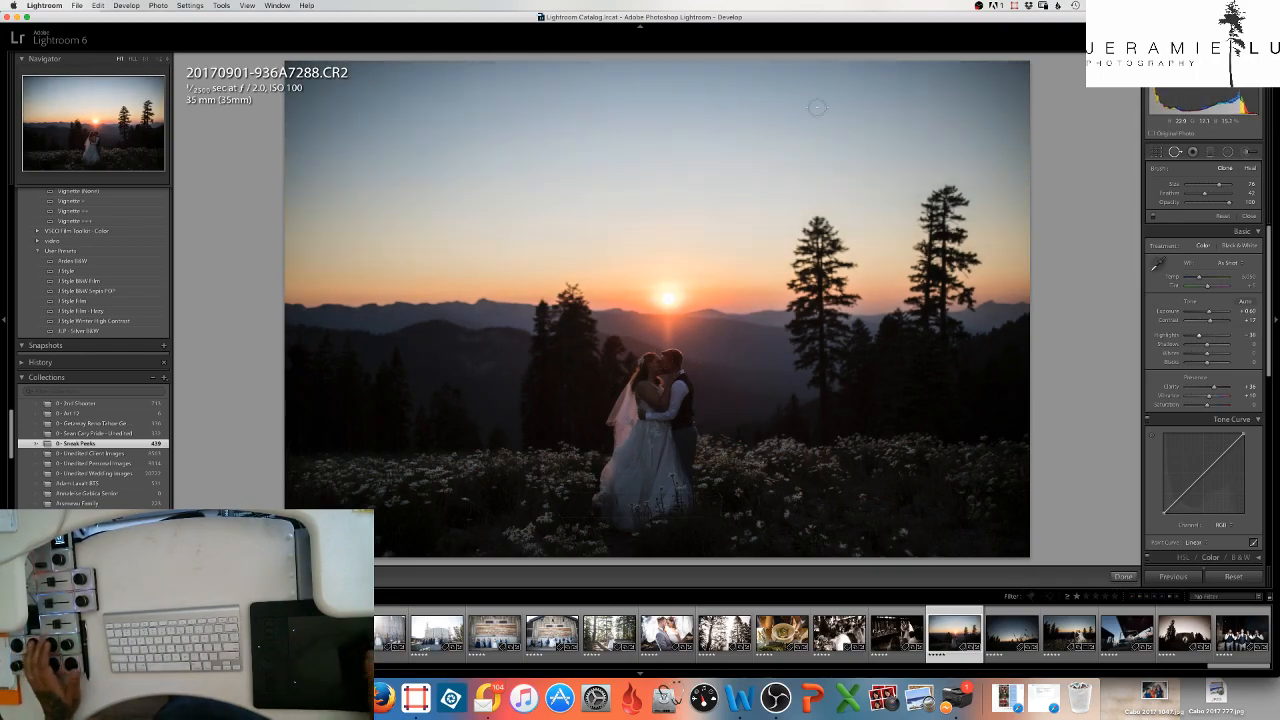
- Choose the Dodge effect for the adjustment brush, enlarge the brush and paint over the flowers in the foreground
left_click(1244, 152)
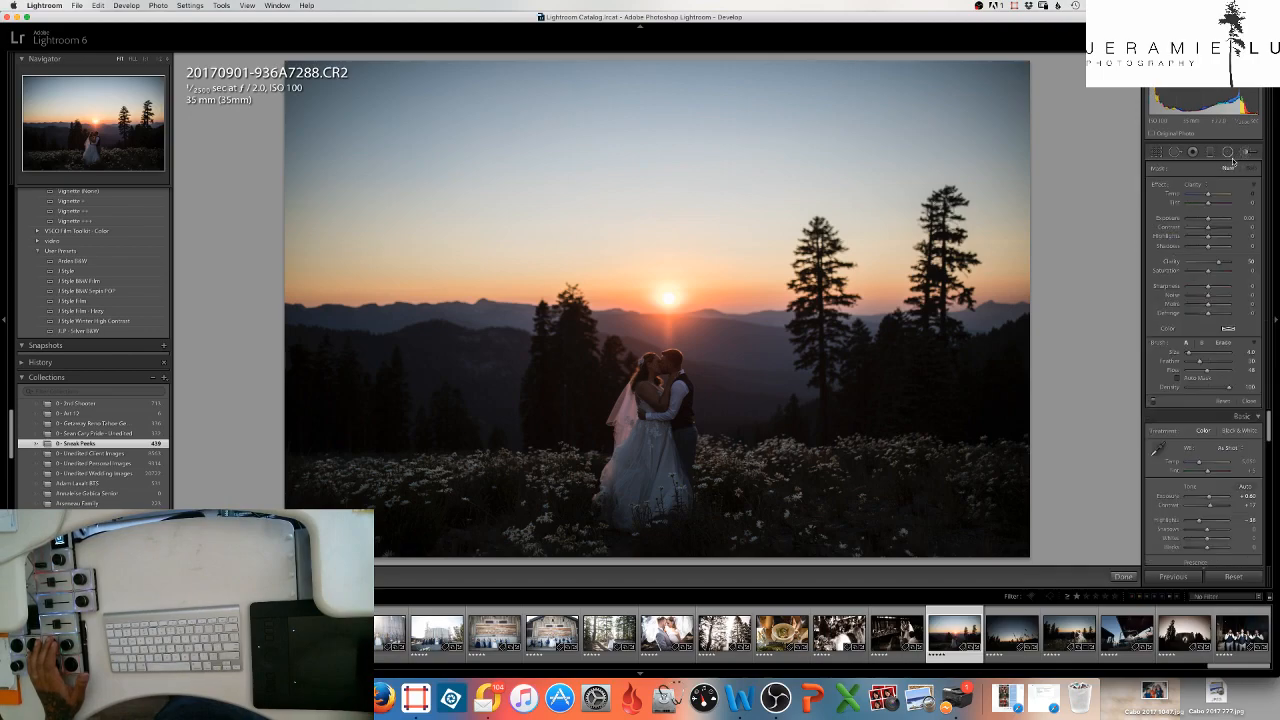
left_click(1200, 186)
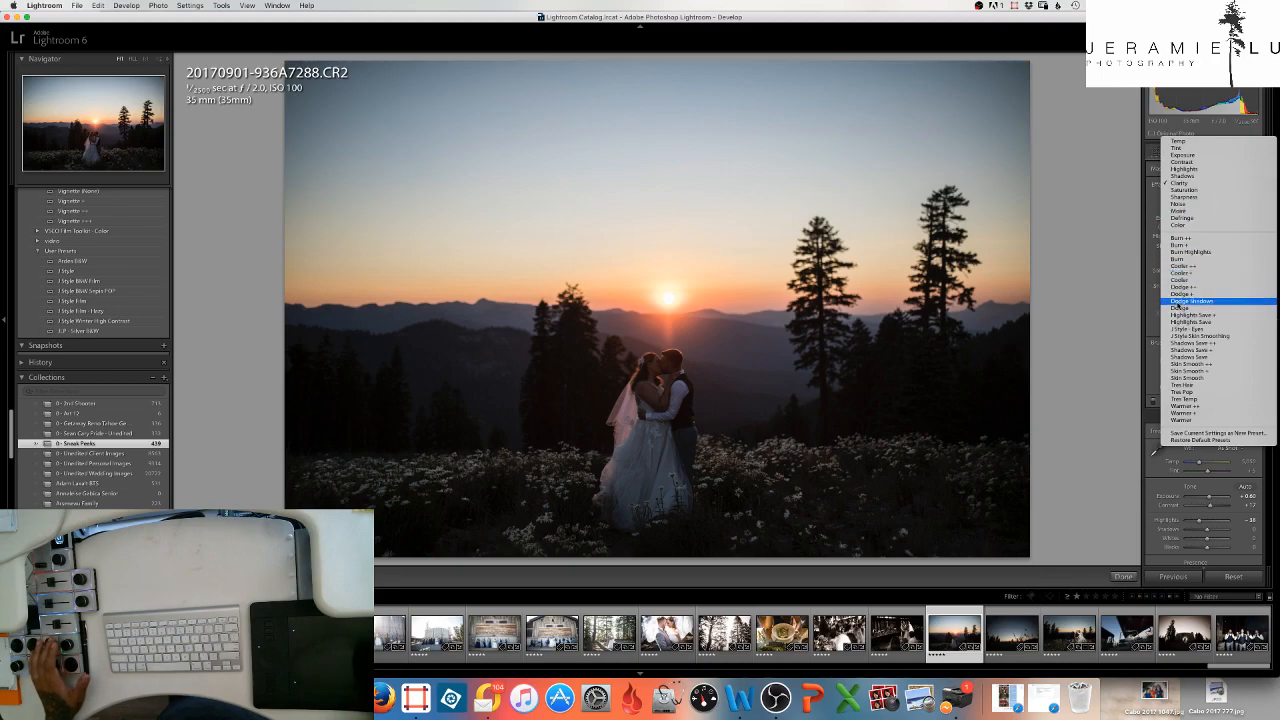
left_click(1170, 307)
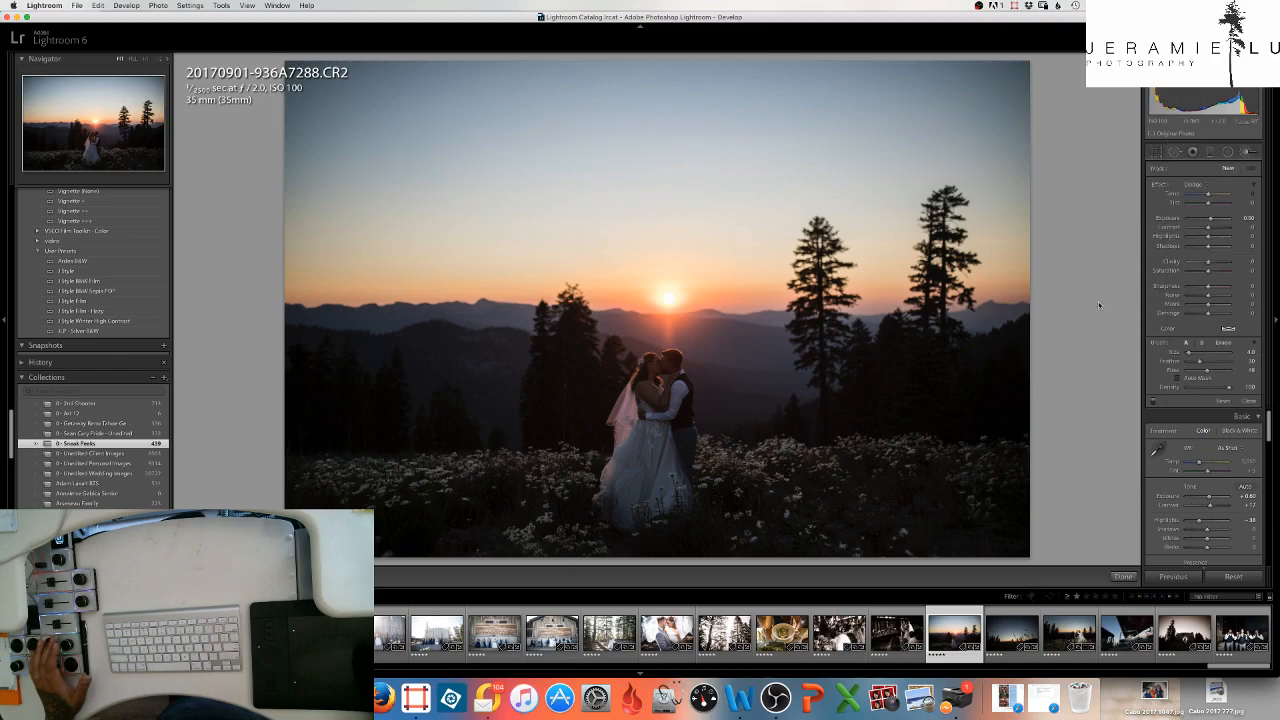
key("bracketright")
key("bracketright")
key("bracketright")
key("bracketright")
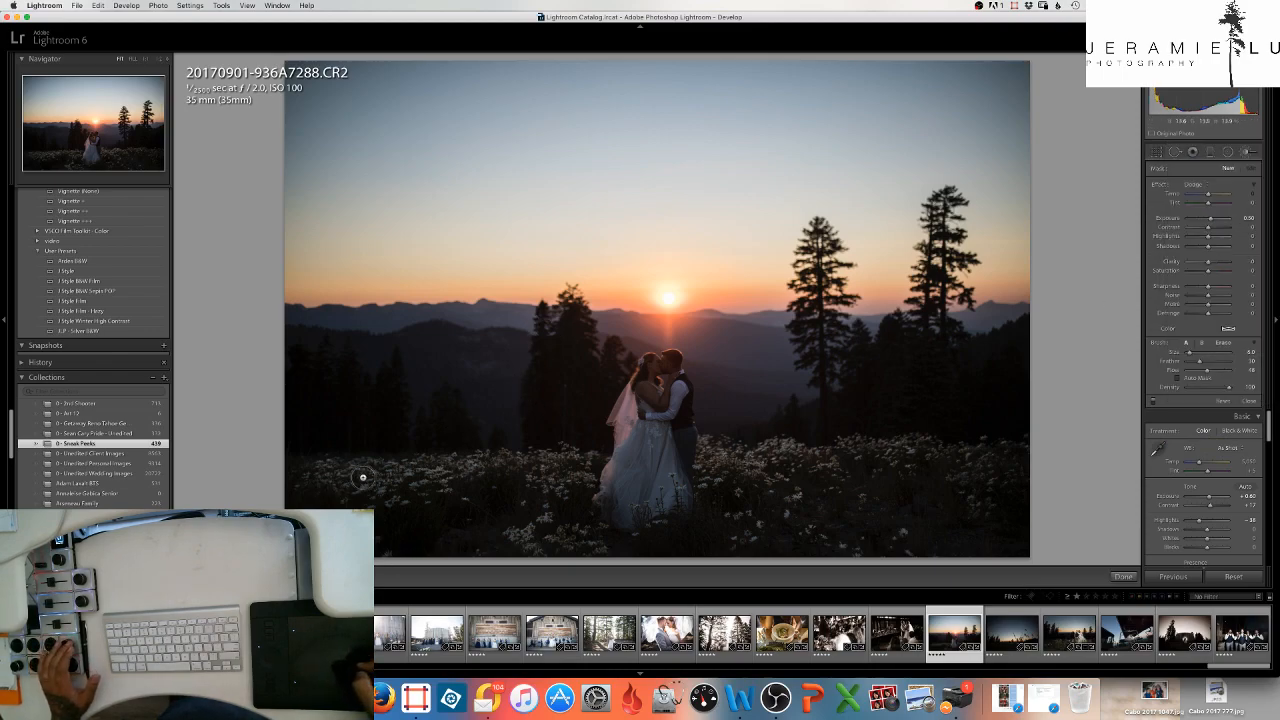
mouse_move(377, 480)
left_mouse_down()
mouse_move(367, 500)
mouse_move(380, 500)
left_mouse_up()
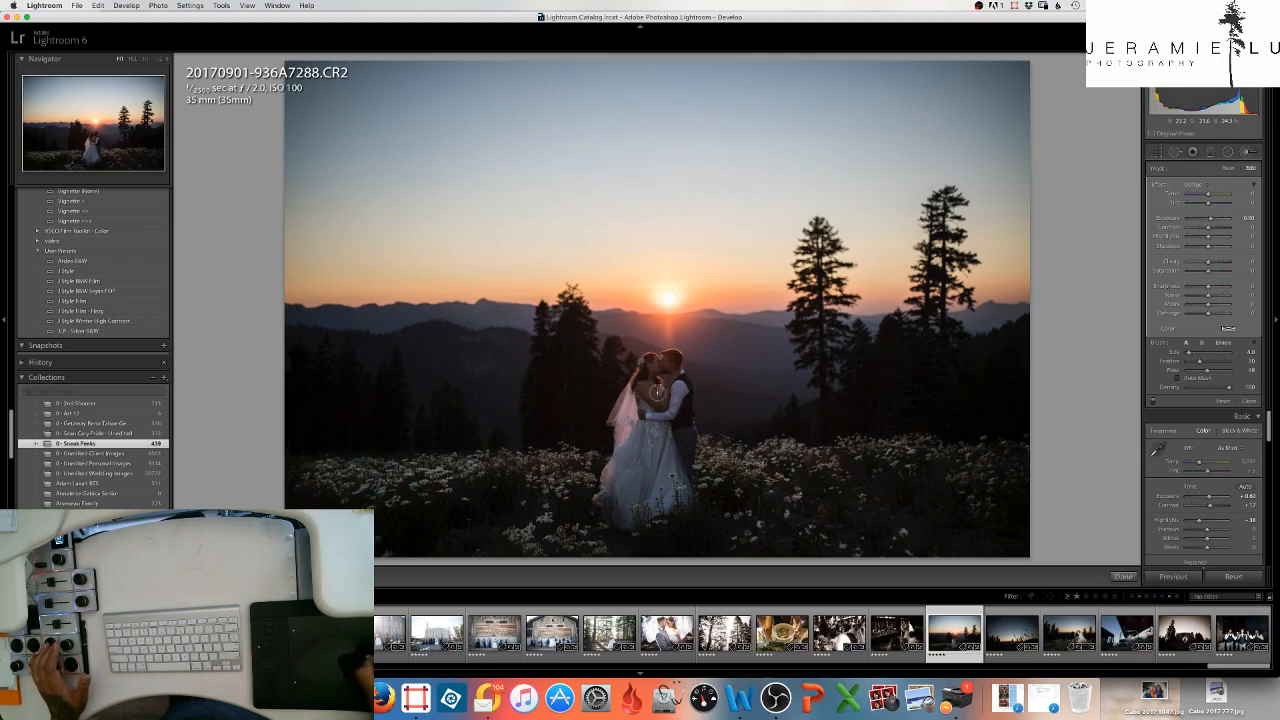
- Extend the dodge brushing over the couple and raise the brush exposure to about 1.07
mouse_move(672, 485)
left_mouse_down()
mouse_move(679, 445)
mouse_move(660, 454)
mouse_move(671, 445)
left_mouse_up()
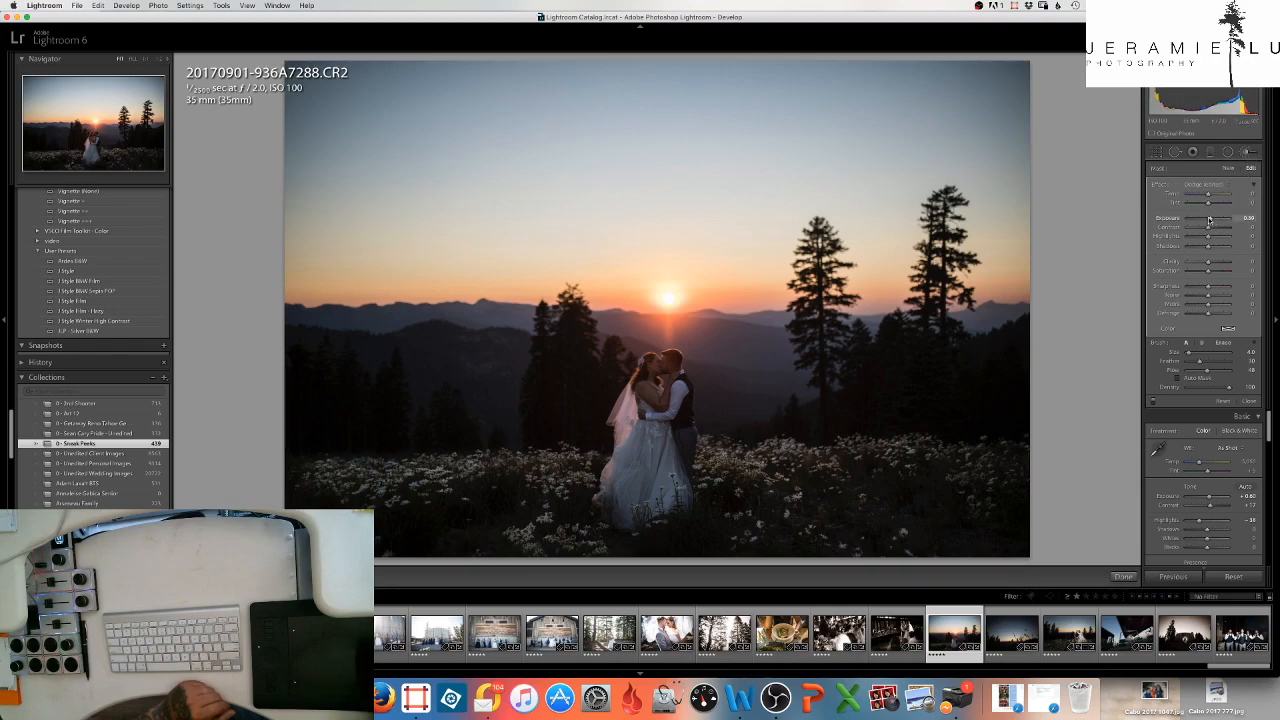
left_click_drag(1212, 219, 1229, 219)
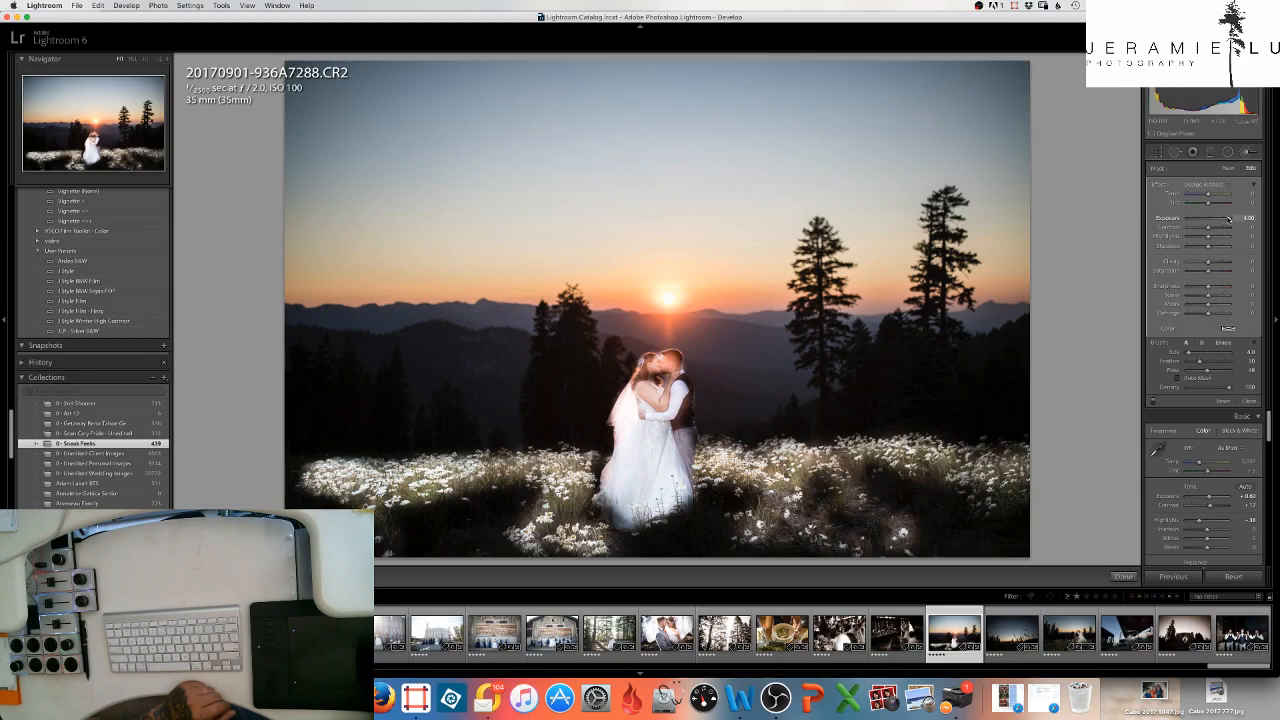
left_click_drag(1215, 219, 1214, 221)
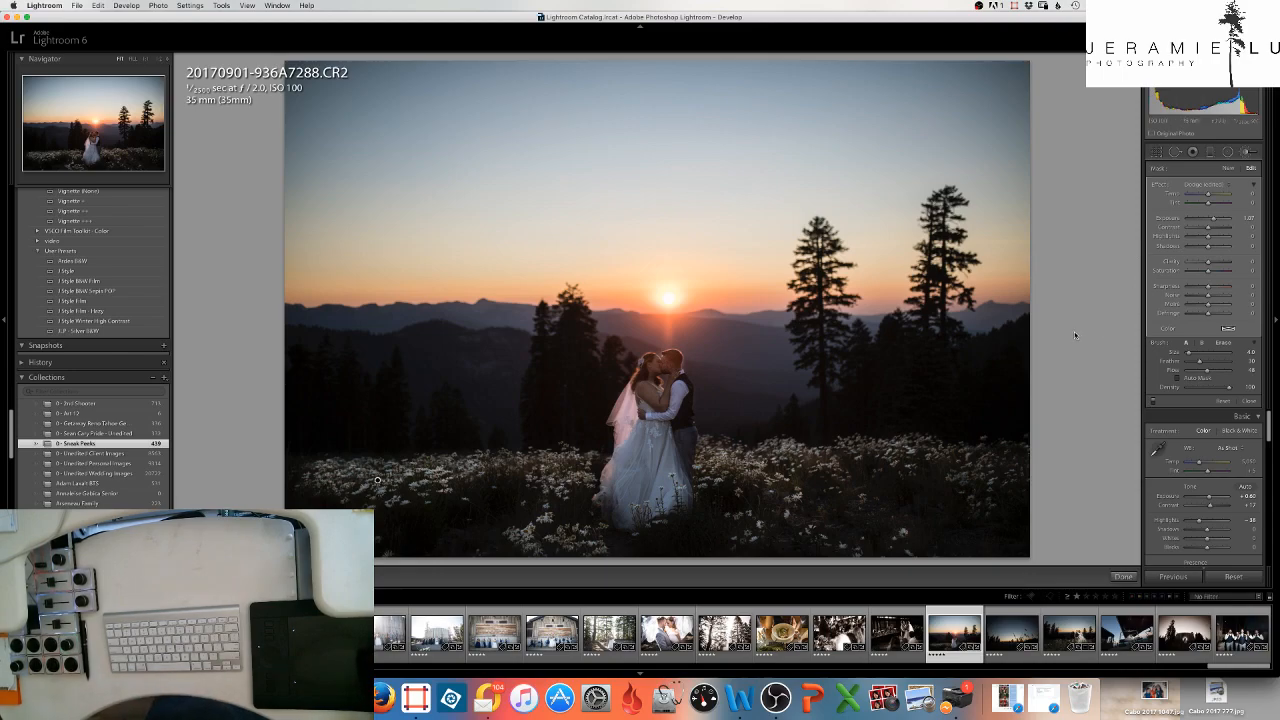
- Erase the dodge effect from parts of the bride and groom with the eraser brush at size 7.0
left_click(1222, 344)
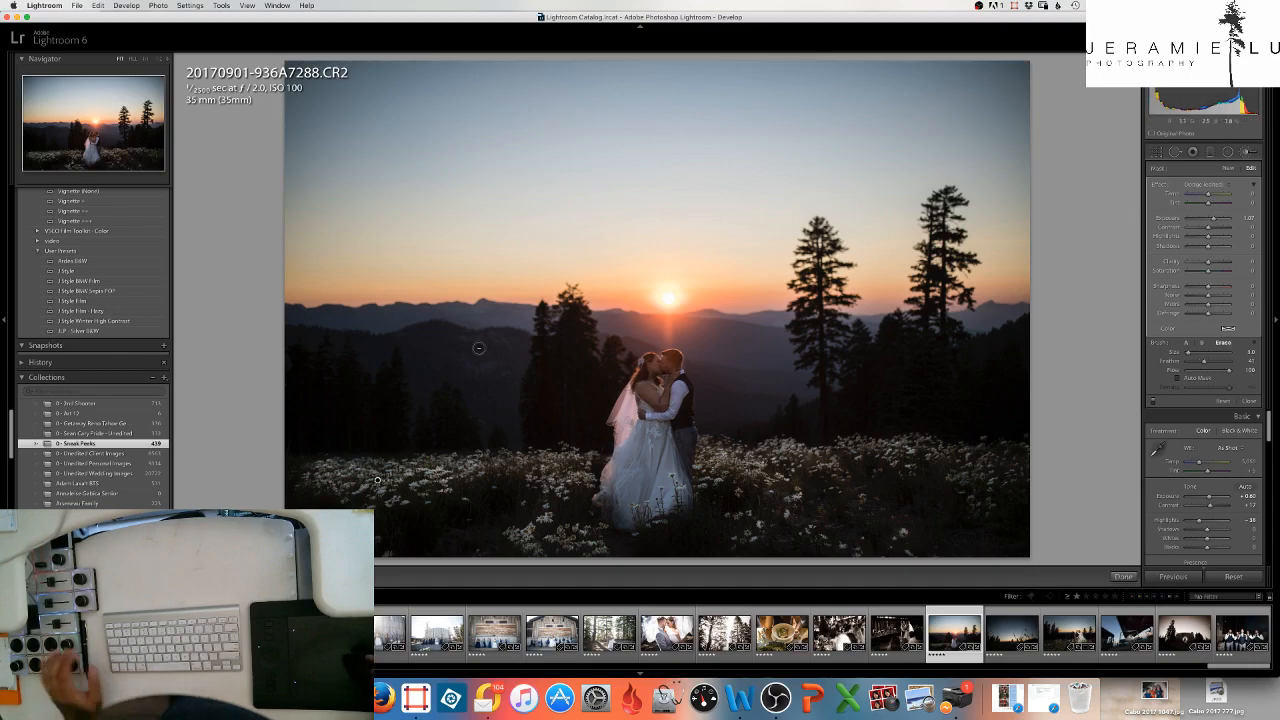
key("bracketright")
key("bracketright")
key("bracketright")
key("bracketright")
mouse_move(659, 364)
left_mouse_down()
mouse_move(614, 440)
mouse_move(626, 495)
mouse_move(681, 463)
mouse_move(669, 361)
mouse_move(602, 502)
mouse_move(618, 515)
mouse_move(659, 473)
mouse_move(644, 510)
mouse_move(679, 488)
mouse_move(647, 508)
mouse_move(674, 490)
mouse_move(630, 482)
left_mouse_up()
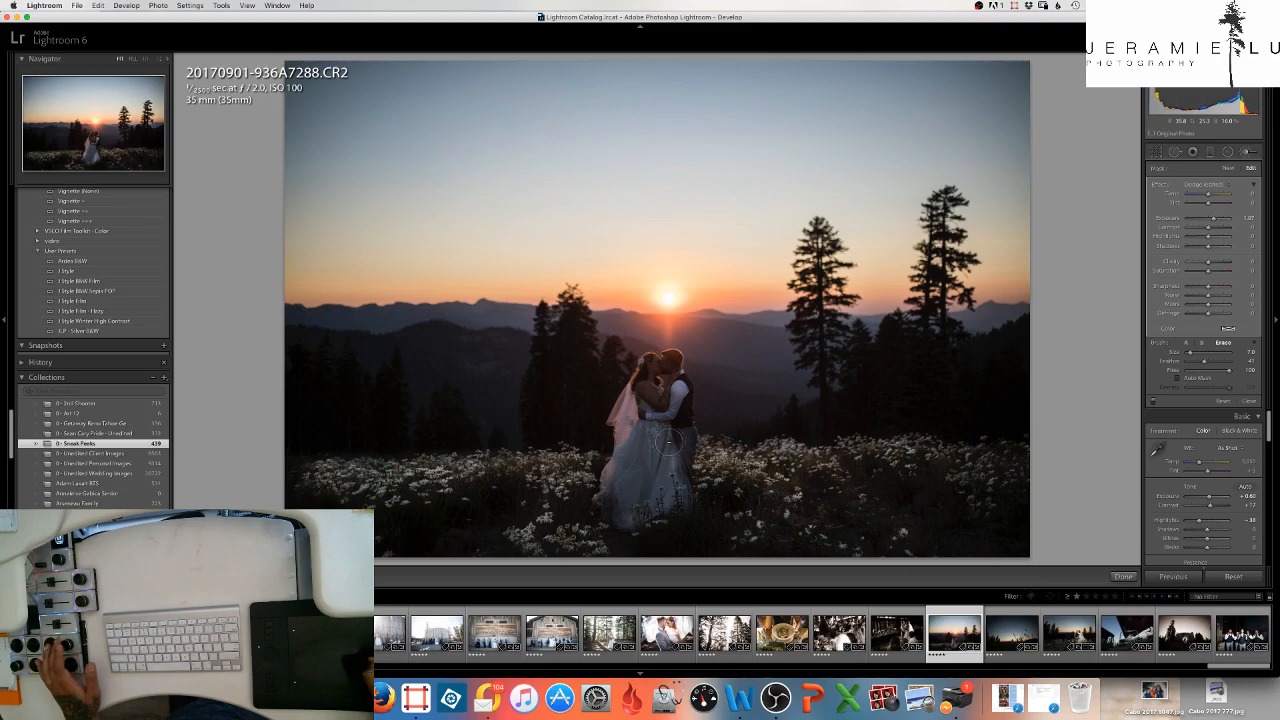
mouse_move(675, 405)
left_mouse_down()
mouse_move(669, 449)
mouse_move(648, 494)
mouse_move(668, 482)
mouse_move(655, 498)
mouse_move(657, 473)
mouse_move(647, 484)
mouse_move(633, 449)
mouse_move(611, 481)
mouse_move(661, 436)
left_mouse_up()
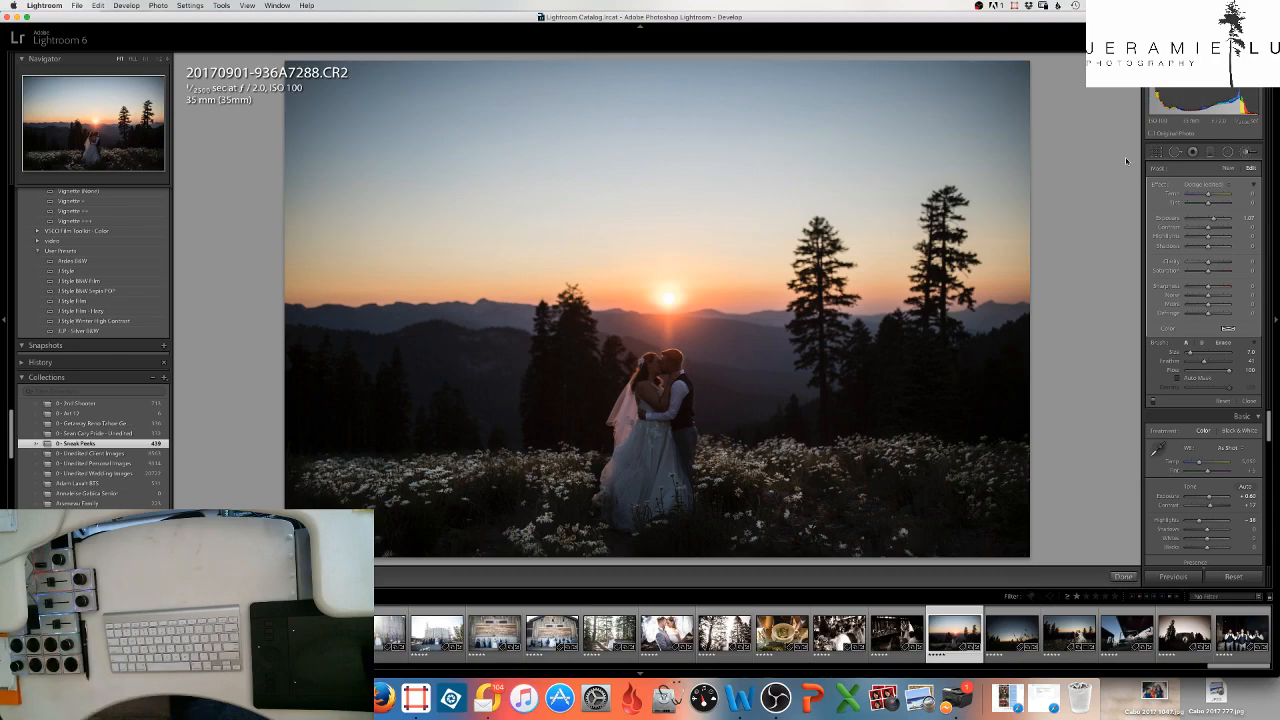
- Start a new Dodge brush adjustment at size 3.0 and raise the photo's overall exposure to +1.00
left_click(1226, 170)
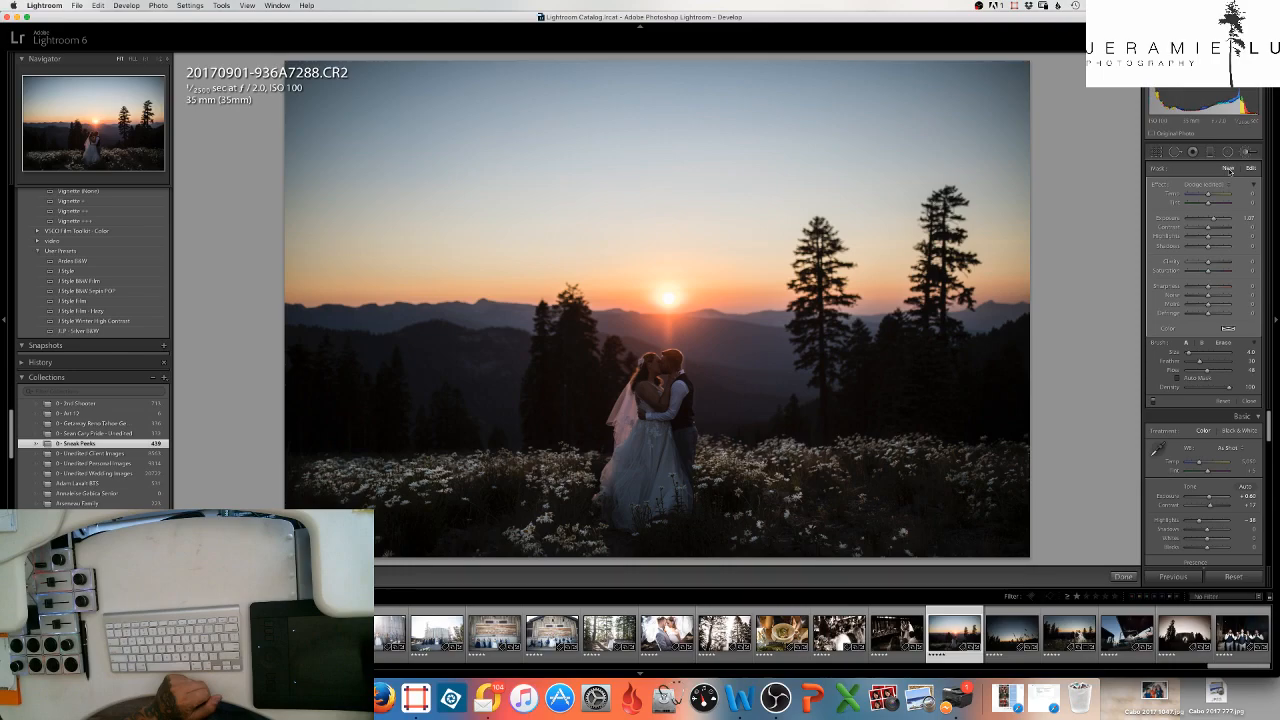
left_click(1228, 170)
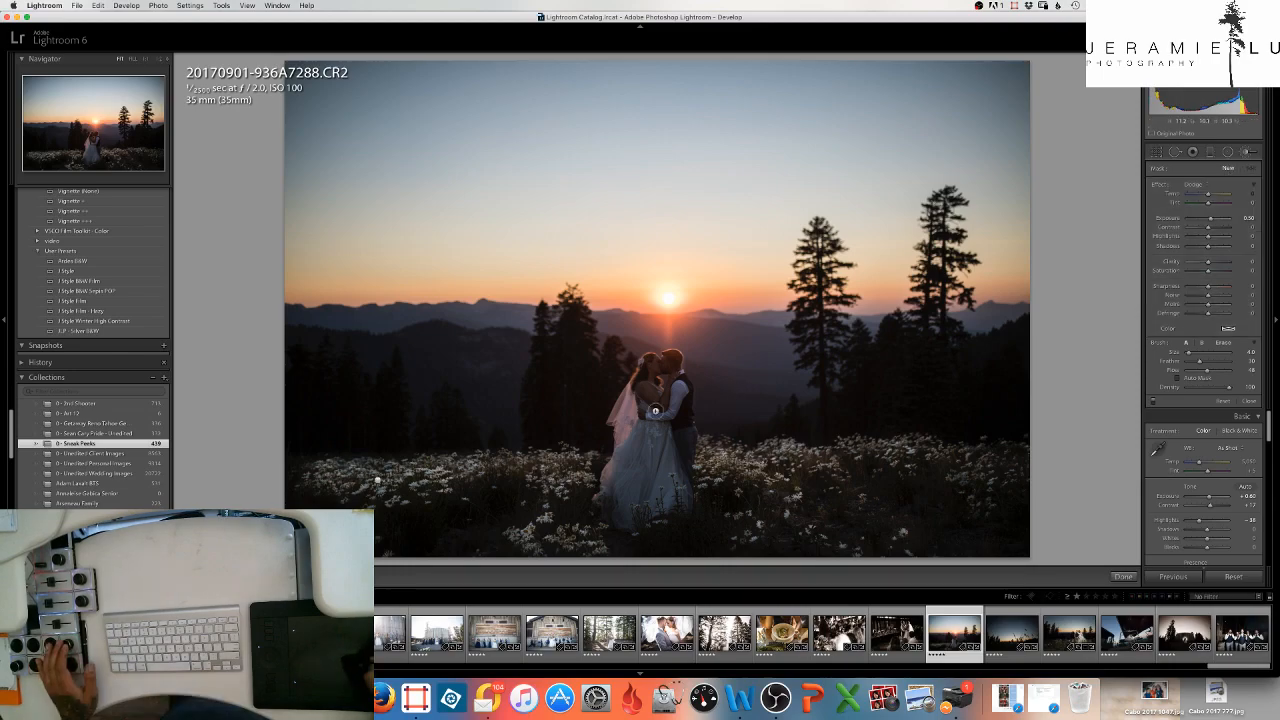
key("[")
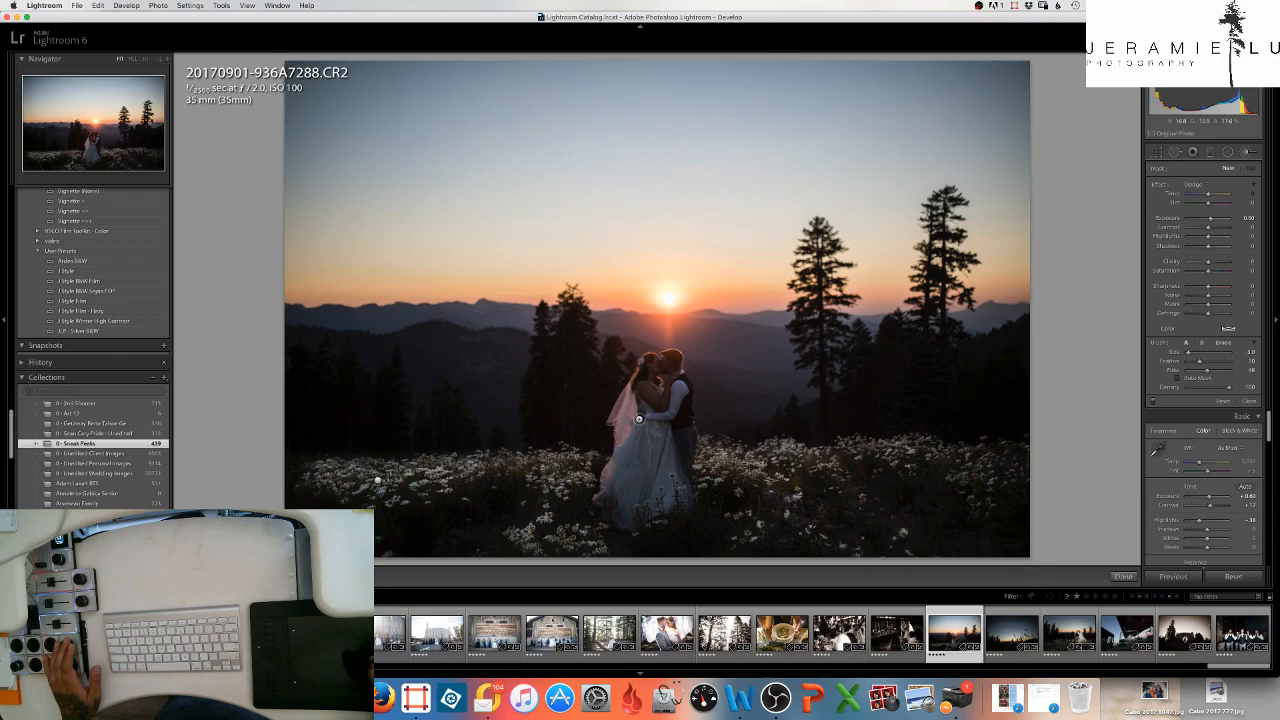
key("=")
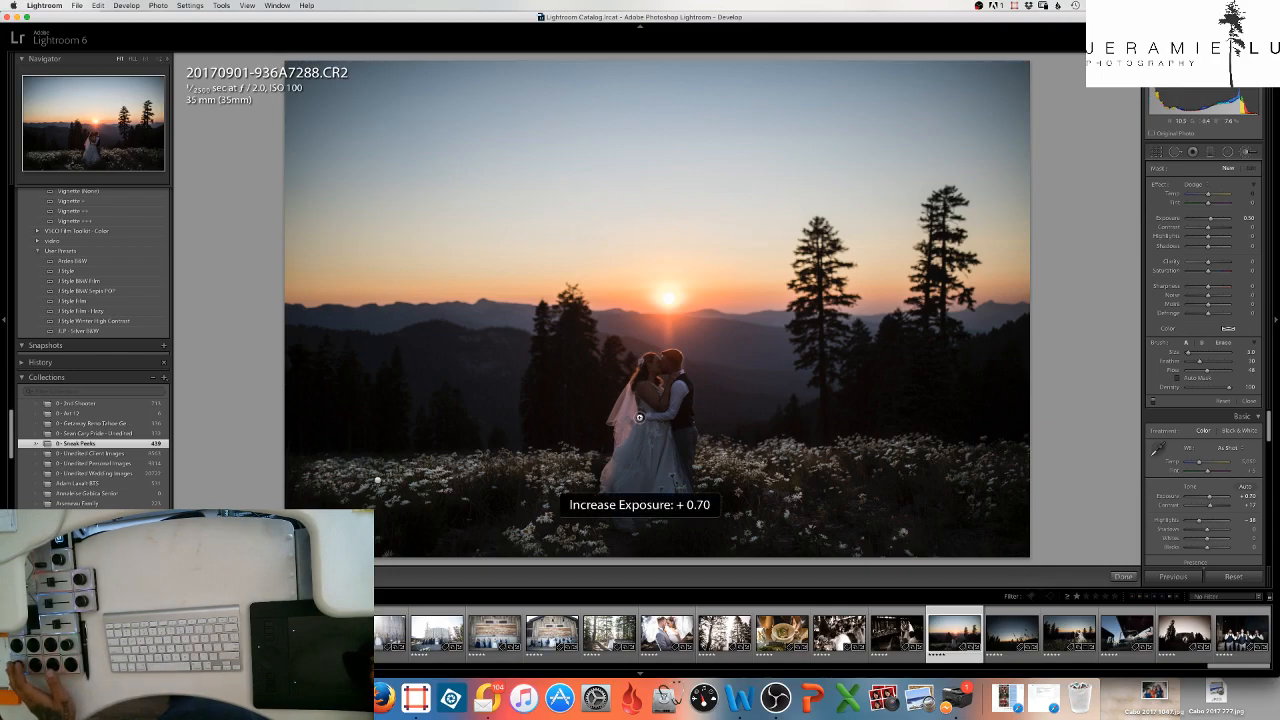
key("=")
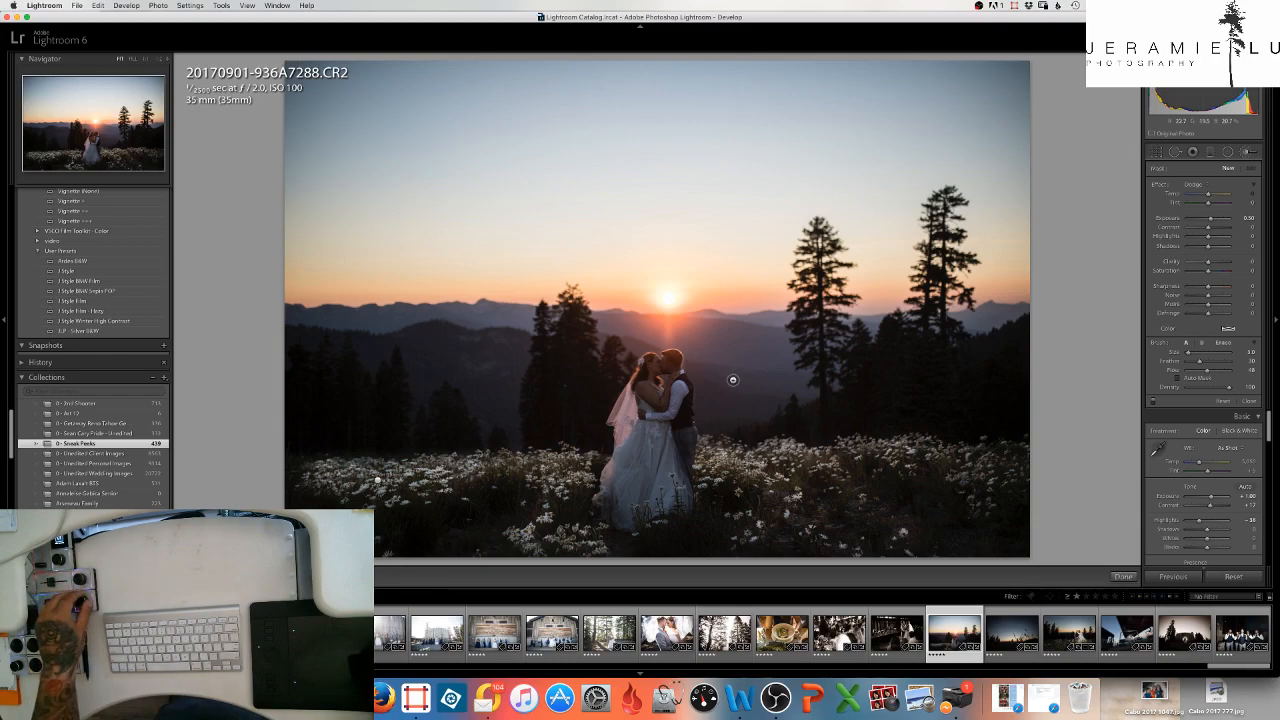
- Add a post-crop vignette with an amount of -12 and raise the overall exposure beyond +1.10
key("super+8")
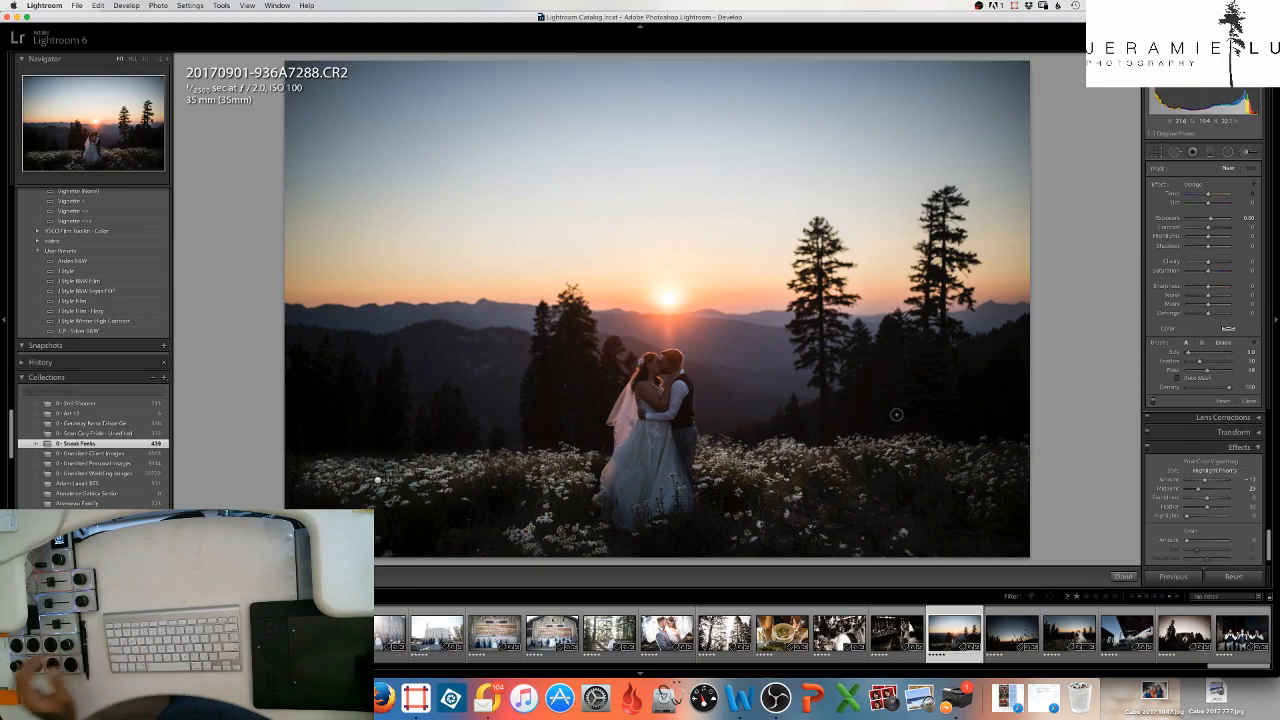
key("equal")
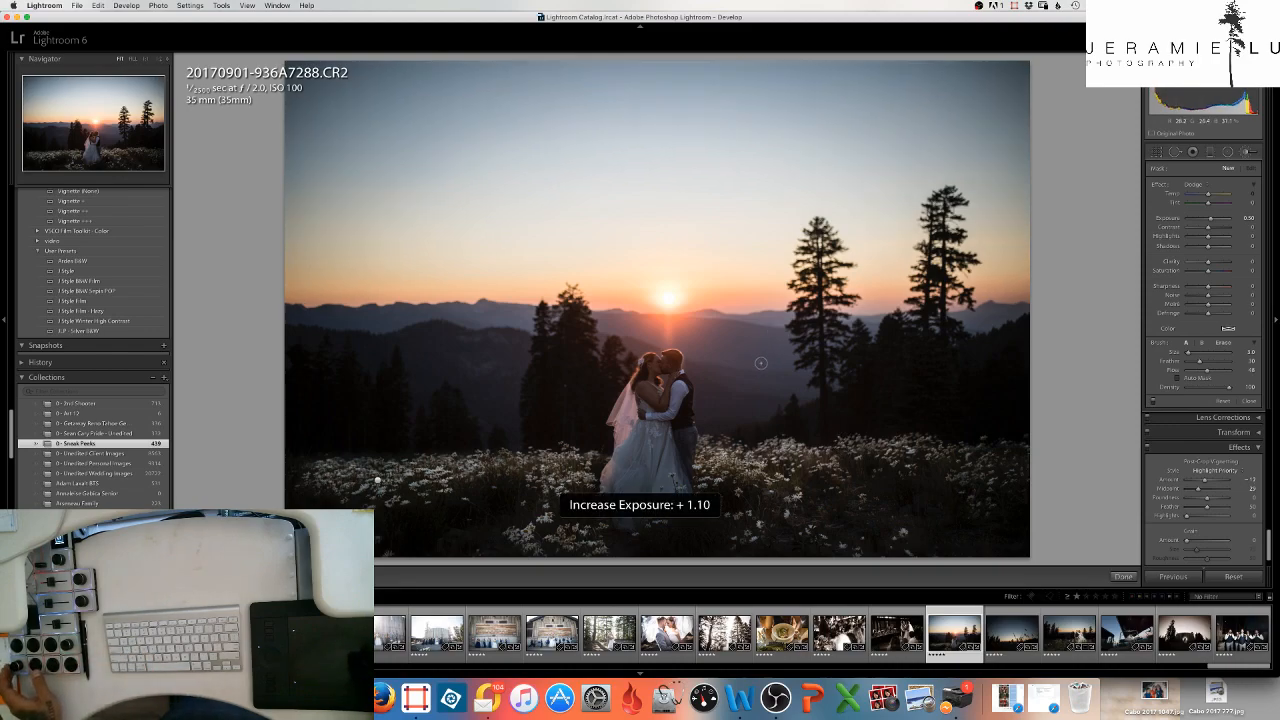
key("equal")
key("equal")
key("equal")
key("equal")
key("equal")
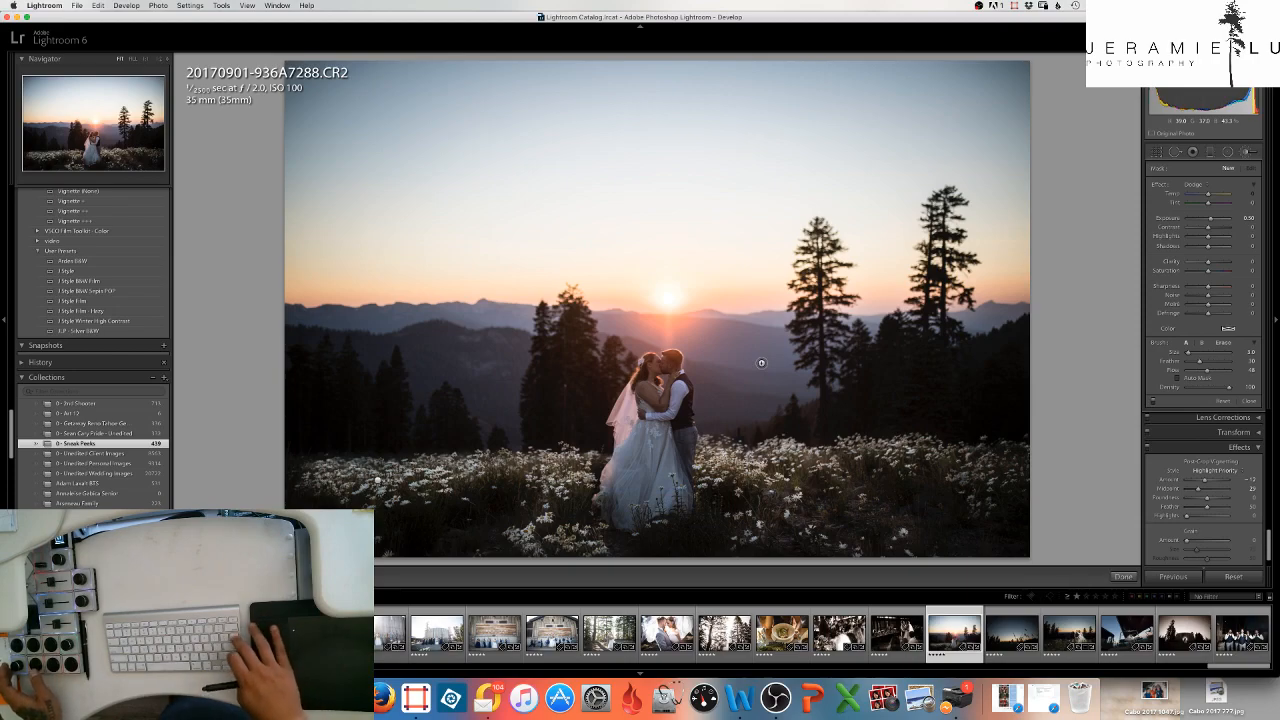
- Compare the edited photo with its original version by switching twice between the before and after views
key("backslash")
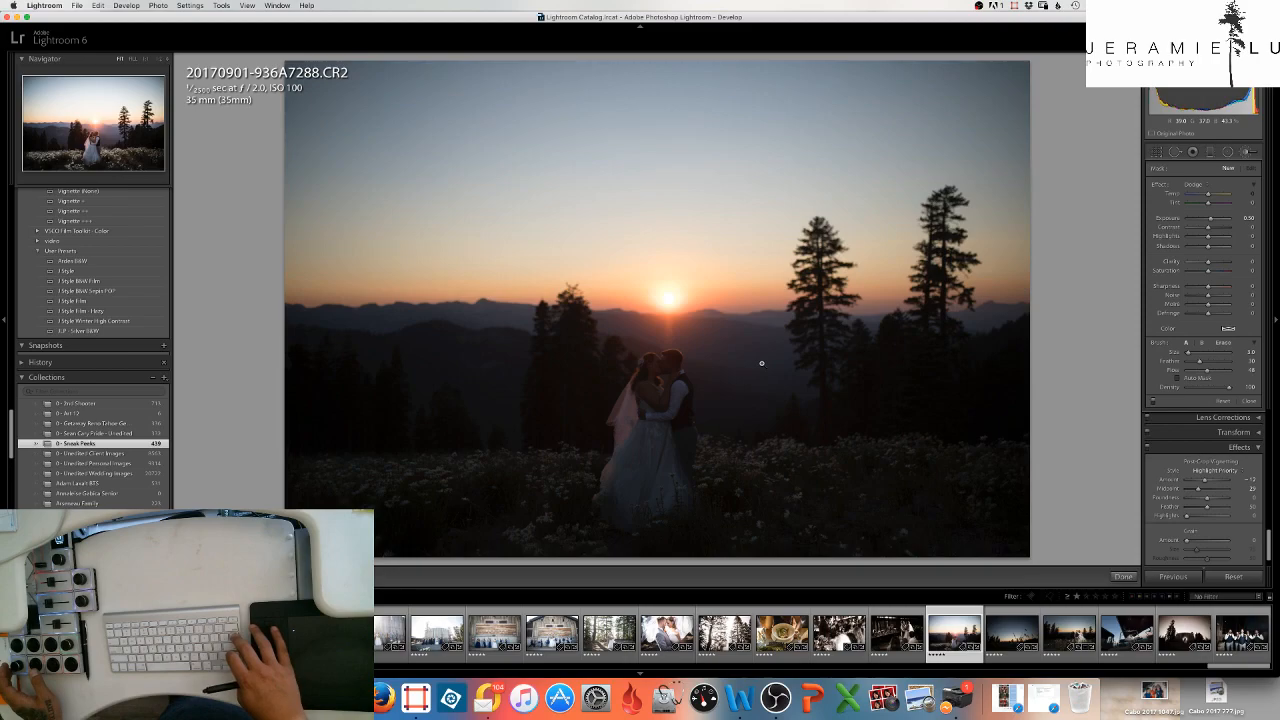
key("backslash")
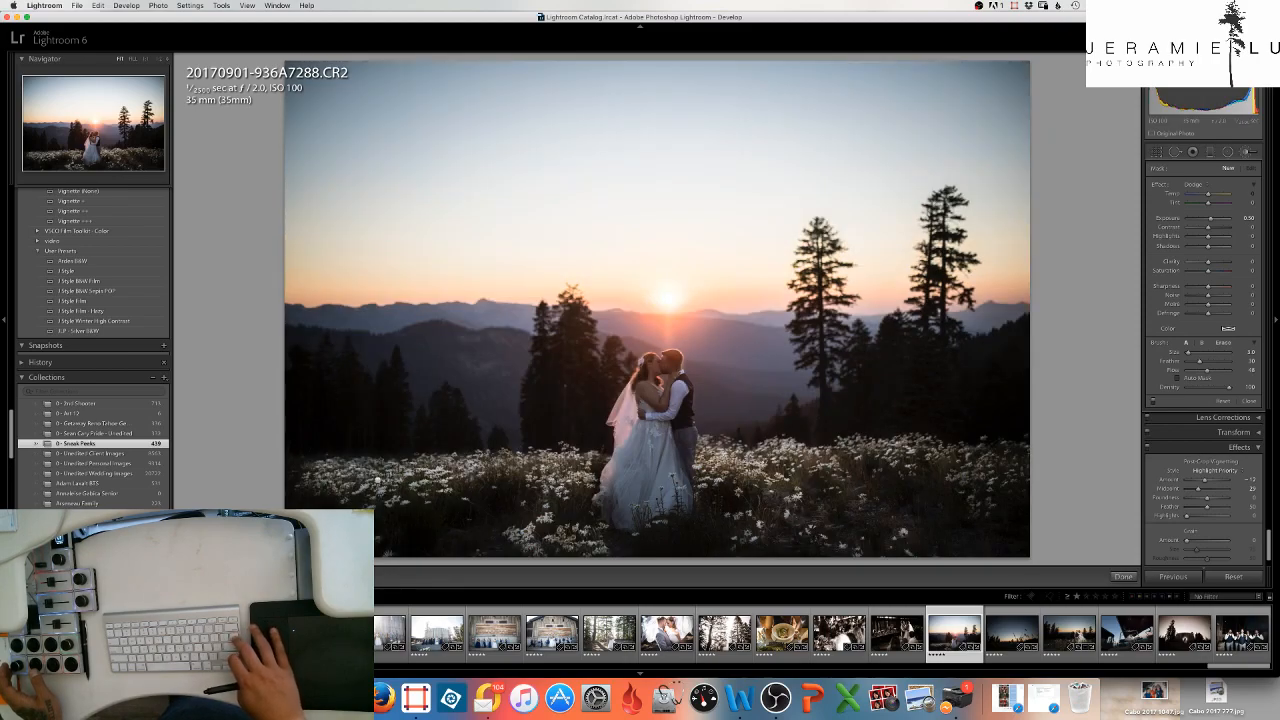
key("backslash")
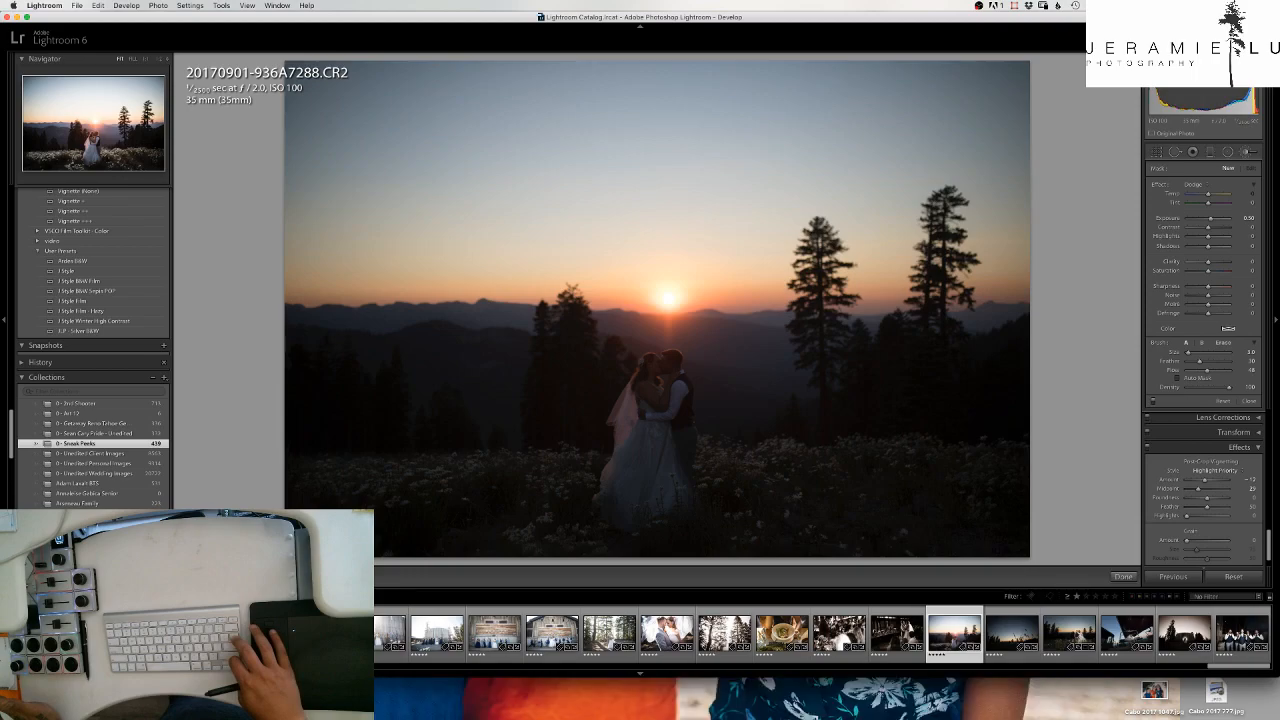
key("backslash")
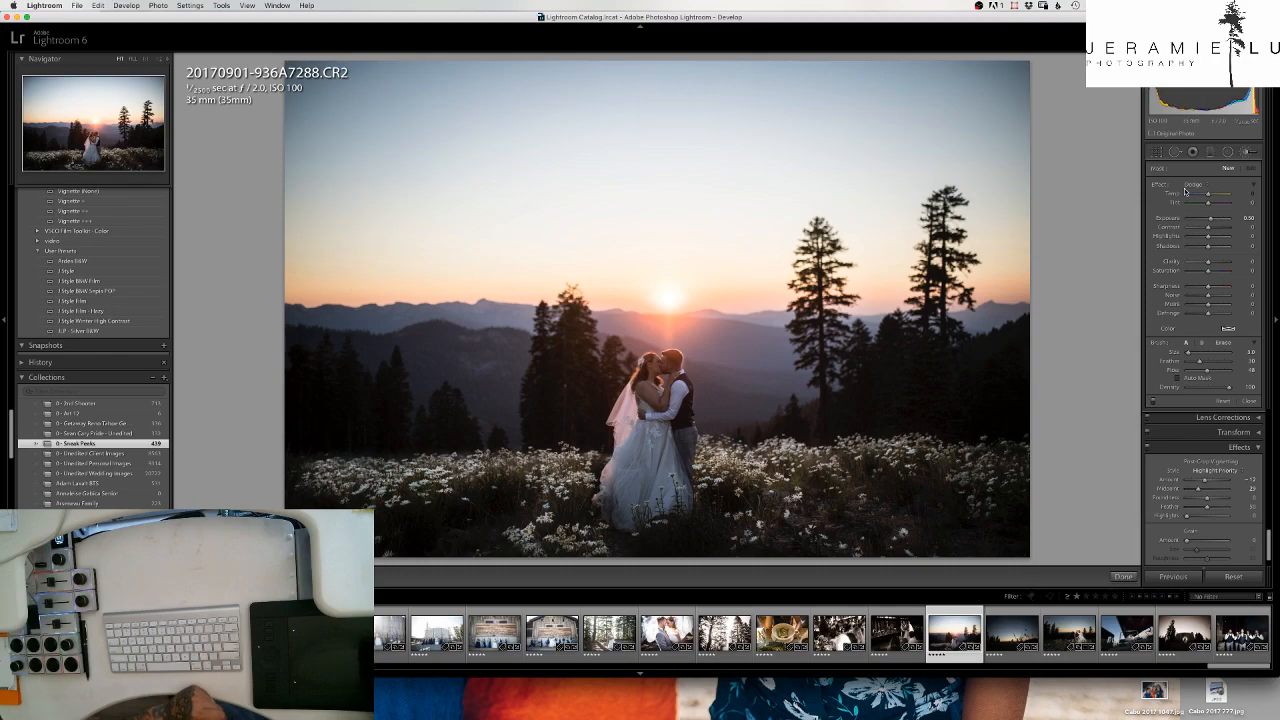
- Darken the sky and the photo's outer areas with a new Burn brush adjustment at size 24.0
left_click(1204, 188)
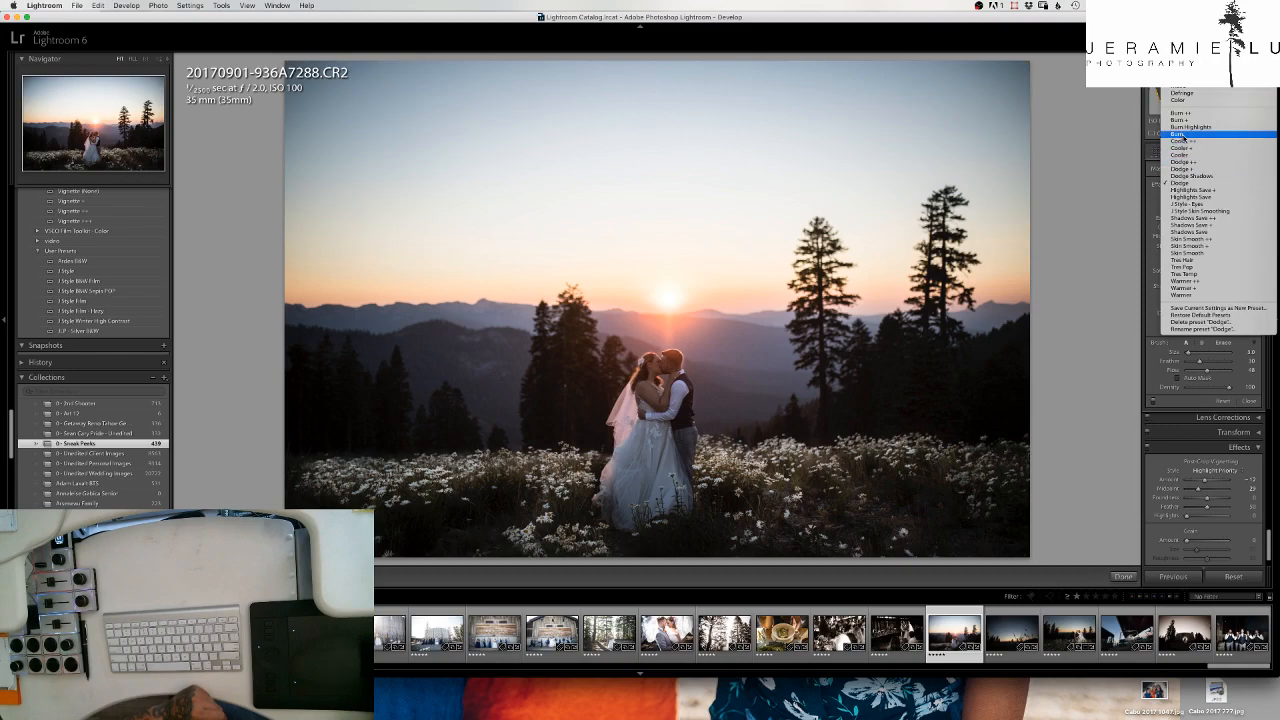
left_click(1180, 135)
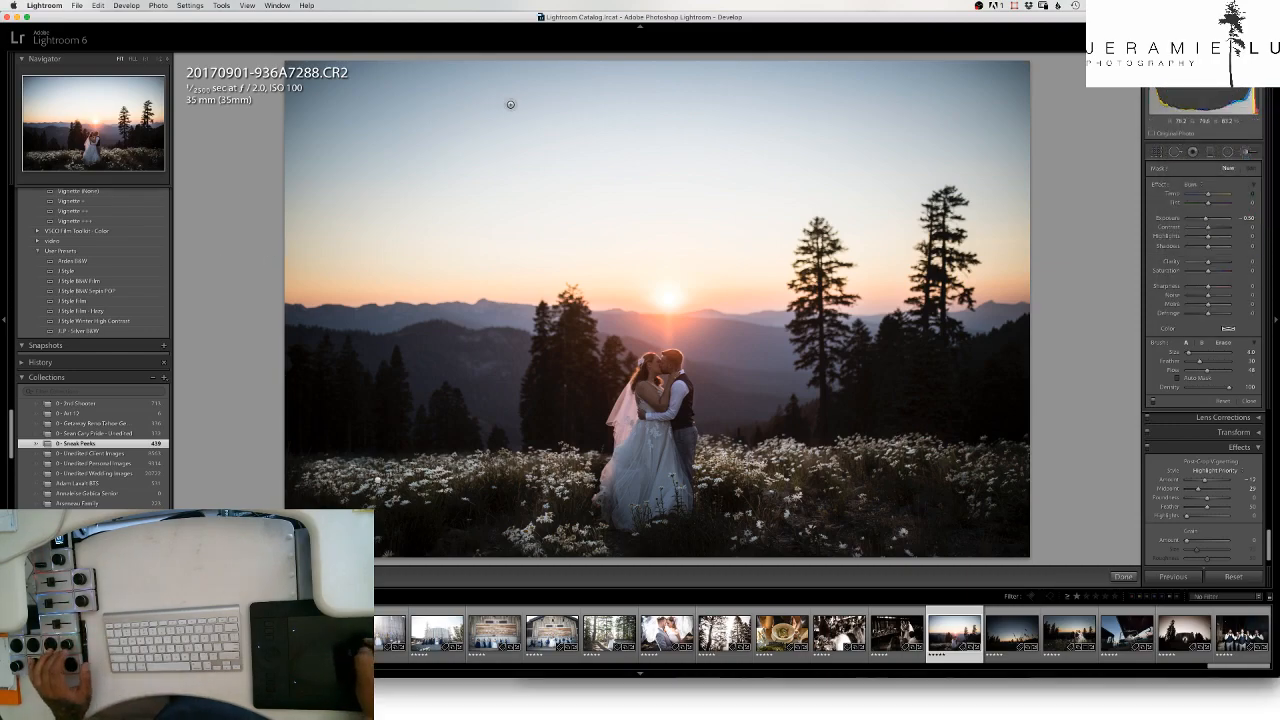
key("bracketright")
key("bracketright")
key("bracketright")
key("bracketright")
key("bracketright")
key("bracketright")
key("bracketright")
key("bracketright")
key("bracketright")
key("bracketright")
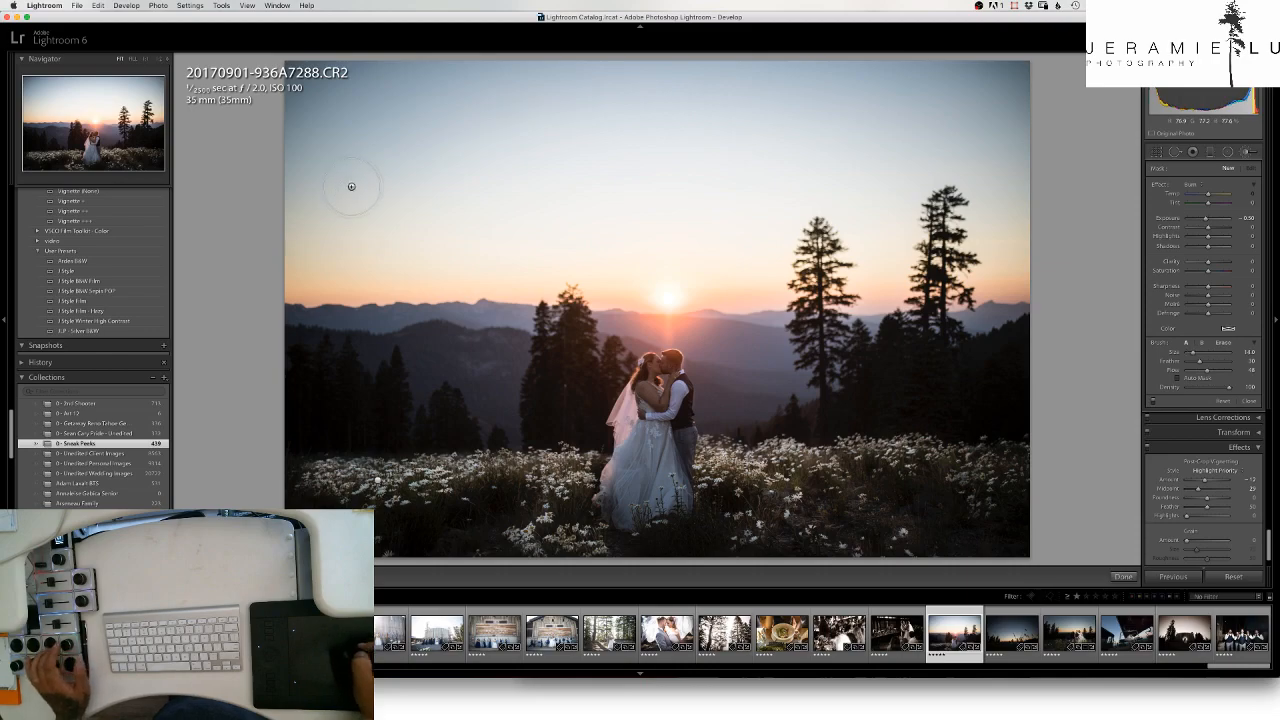
key("bracketright")
key("bracketright")
key("bracketright")
key("bracketright")
key("bracketright")
key("bracketright")
key("bracketright")
key("bracketright")
key("bracketright")
key("bracketright")
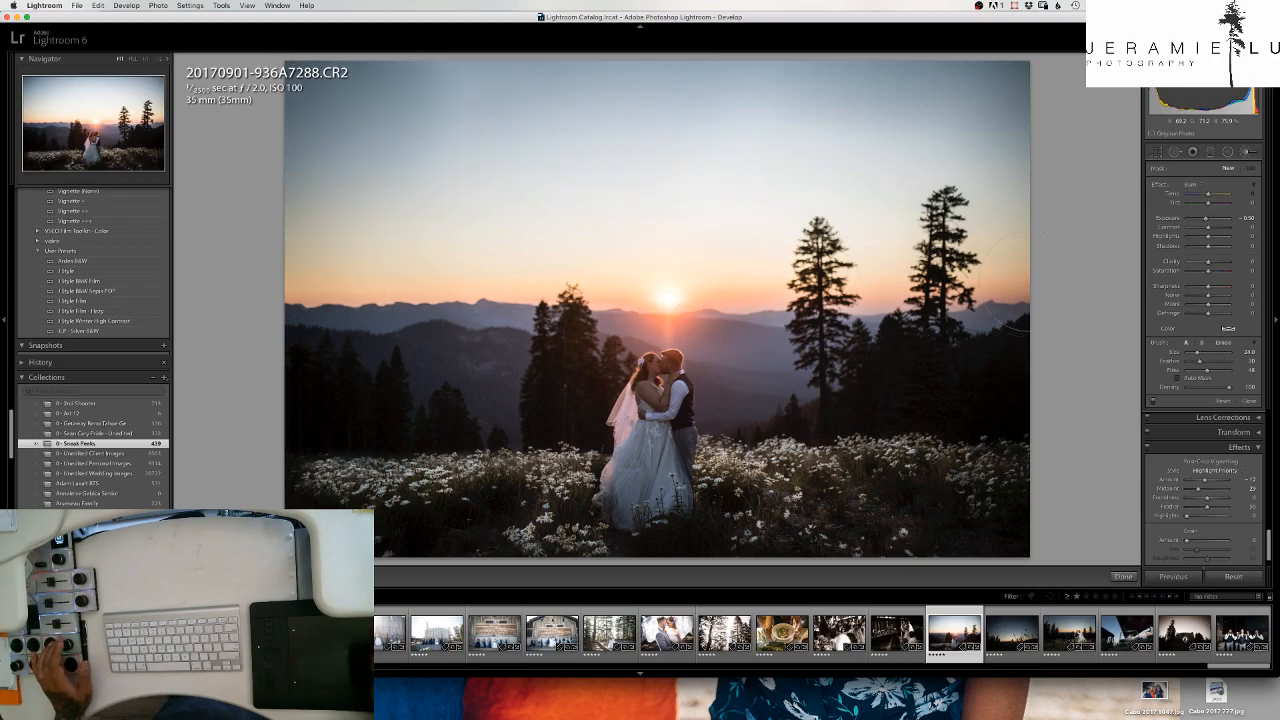
left_click_drag(907, 281, 994, 243)
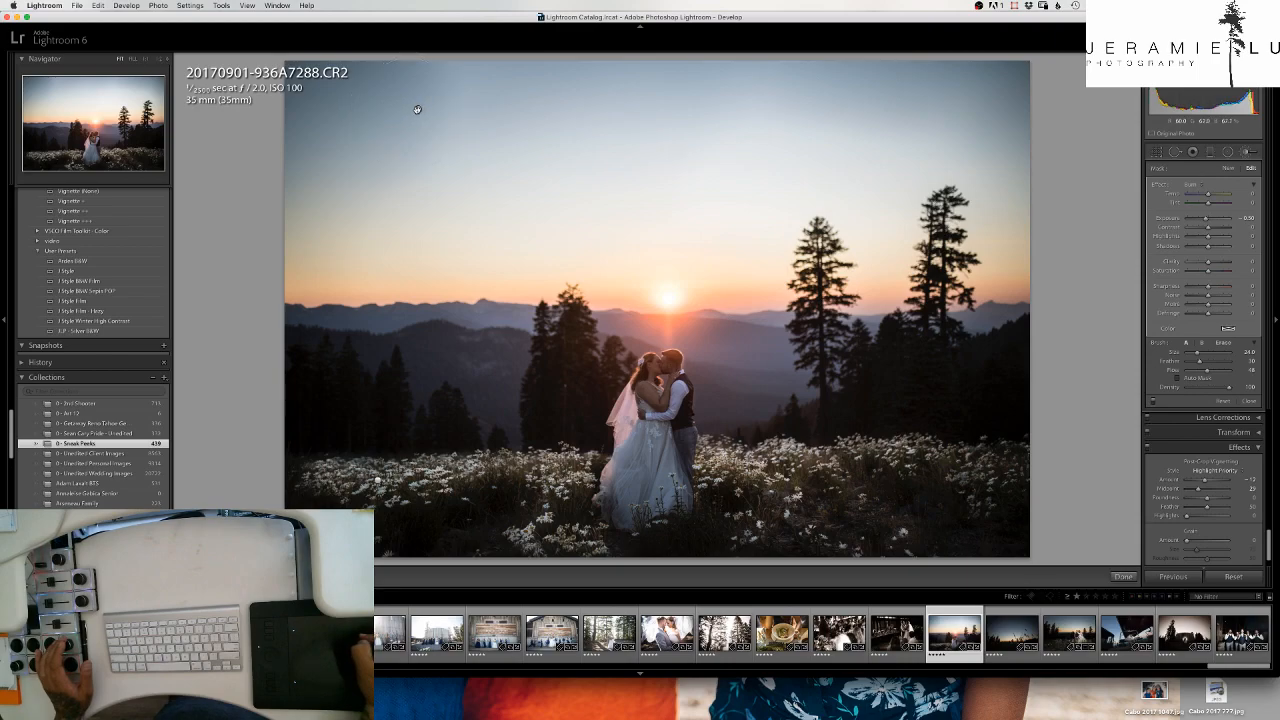
- Lower the exposure of the sky's burn adjustment to -1.20
mouse_move(417, 109)
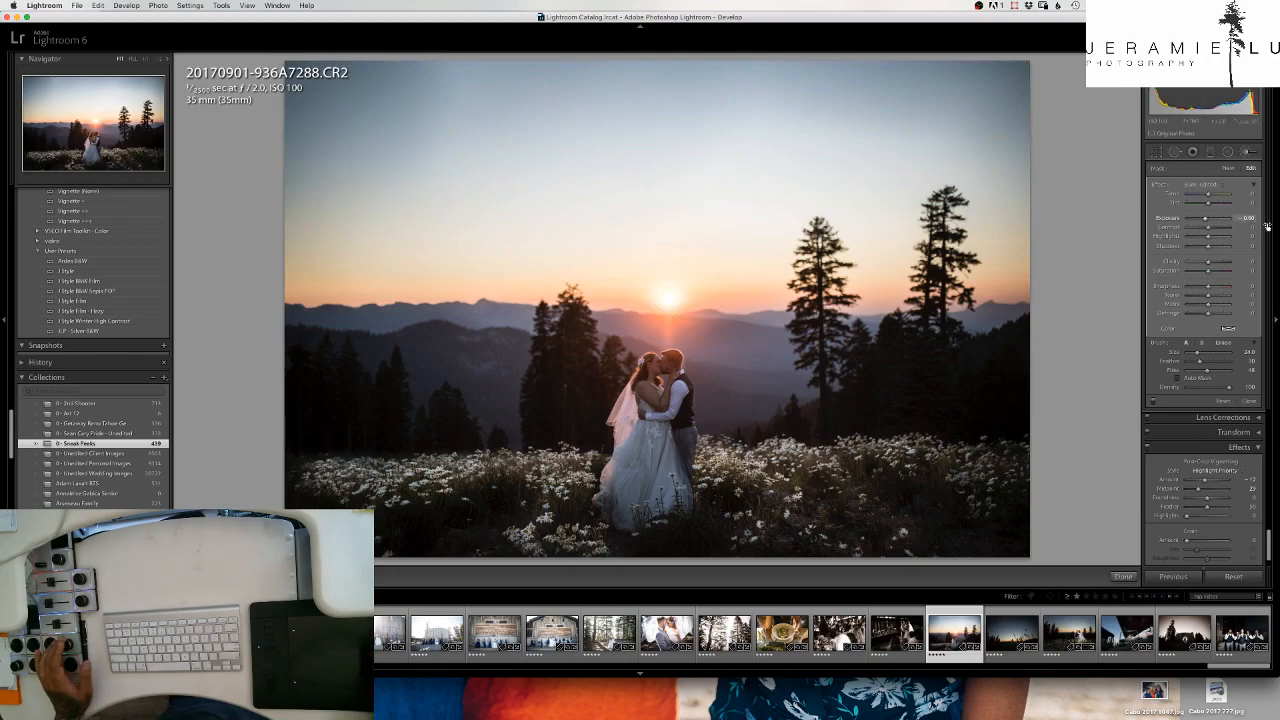
left_click_drag(1250, 222, 1247, 217)
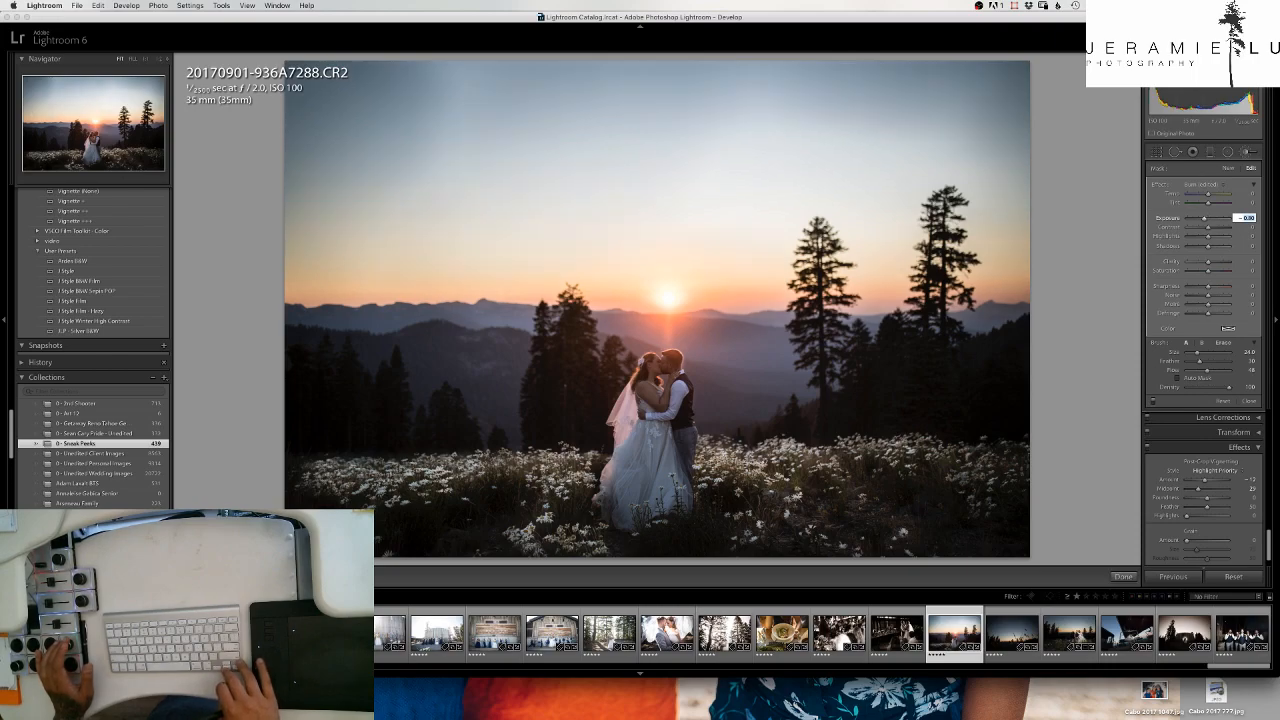
key("Down")
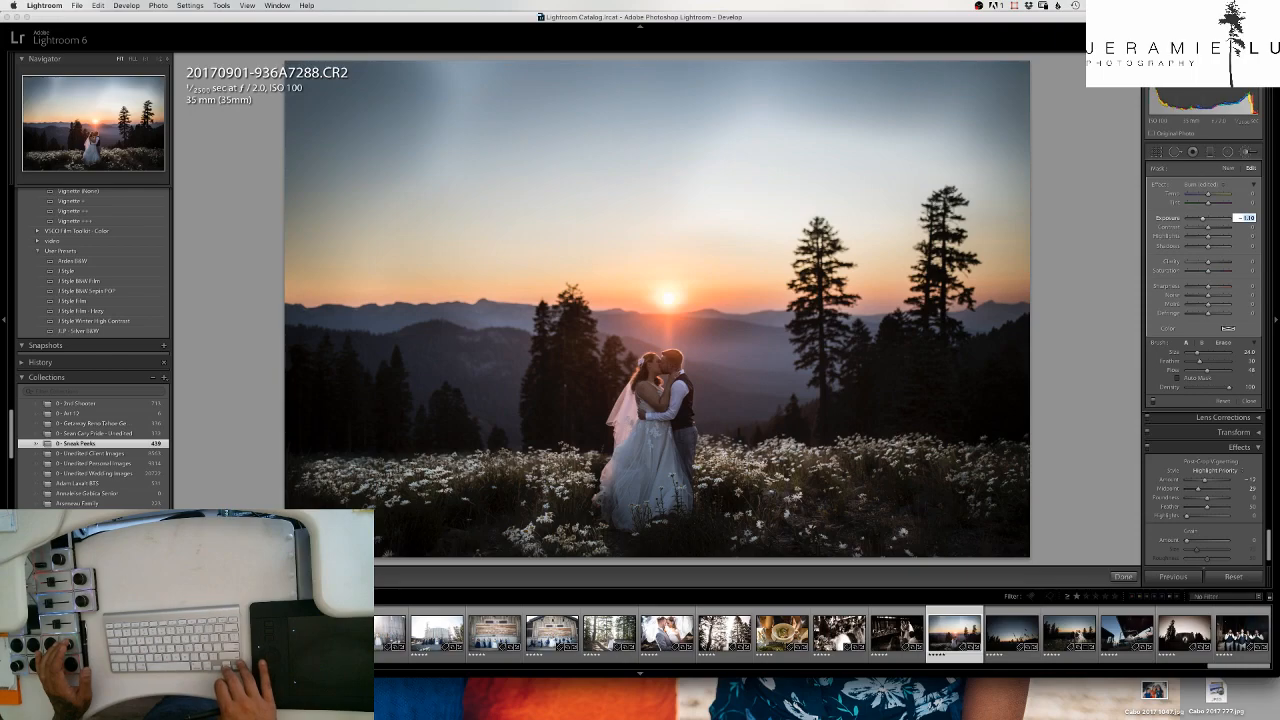
key("Down")
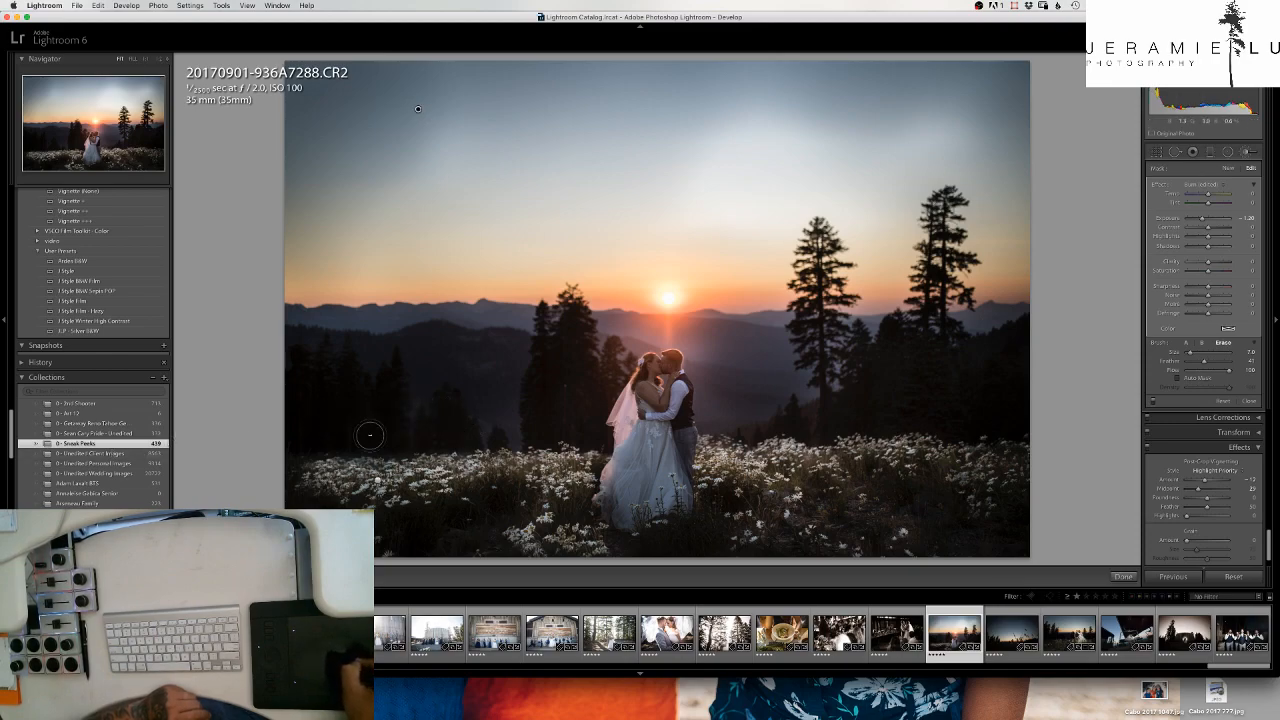
- Erase the burn effect from the dark trees and hills beside the couple, enlarging the eraser brush to size 14.0
left_click_drag(456, 371, 456, 352)
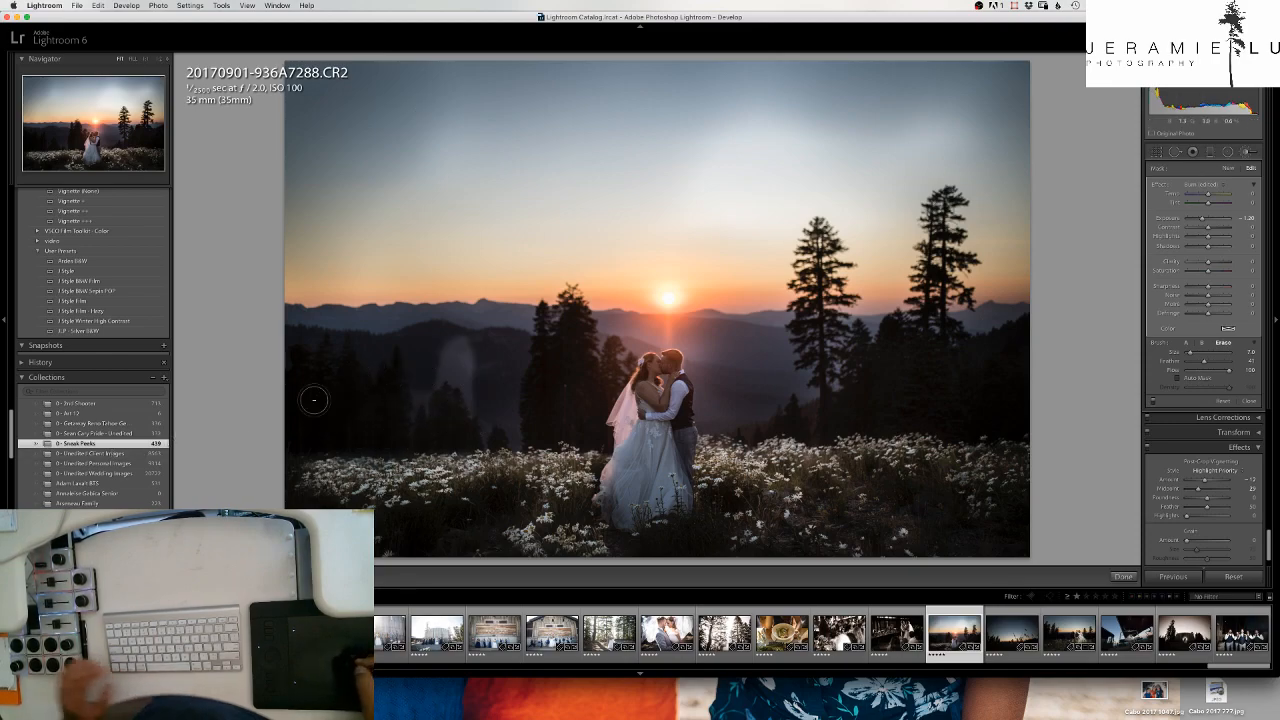
key("]")
key("]")
key("]")
left_click_drag(463, 406, 488, 417)
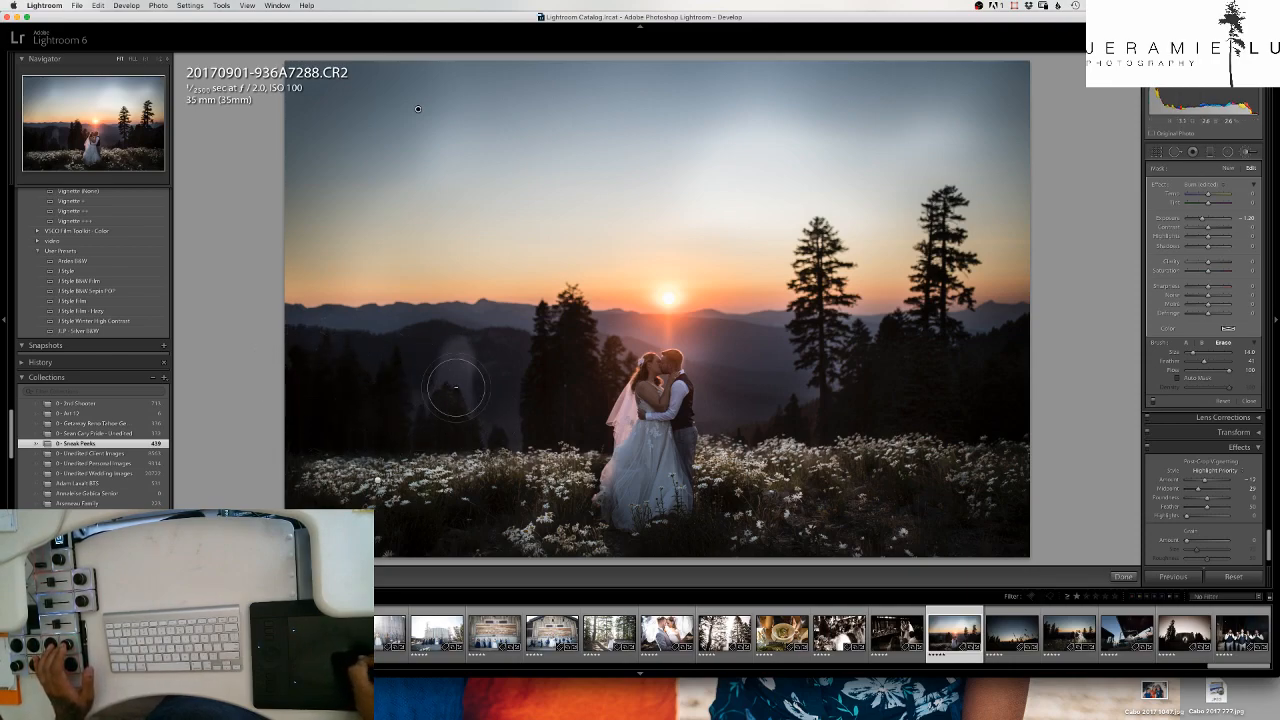
mouse_move(400, 353)
left_mouse_down()
mouse_move(425, 406)
mouse_move(471, 392)
left_mouse_up()
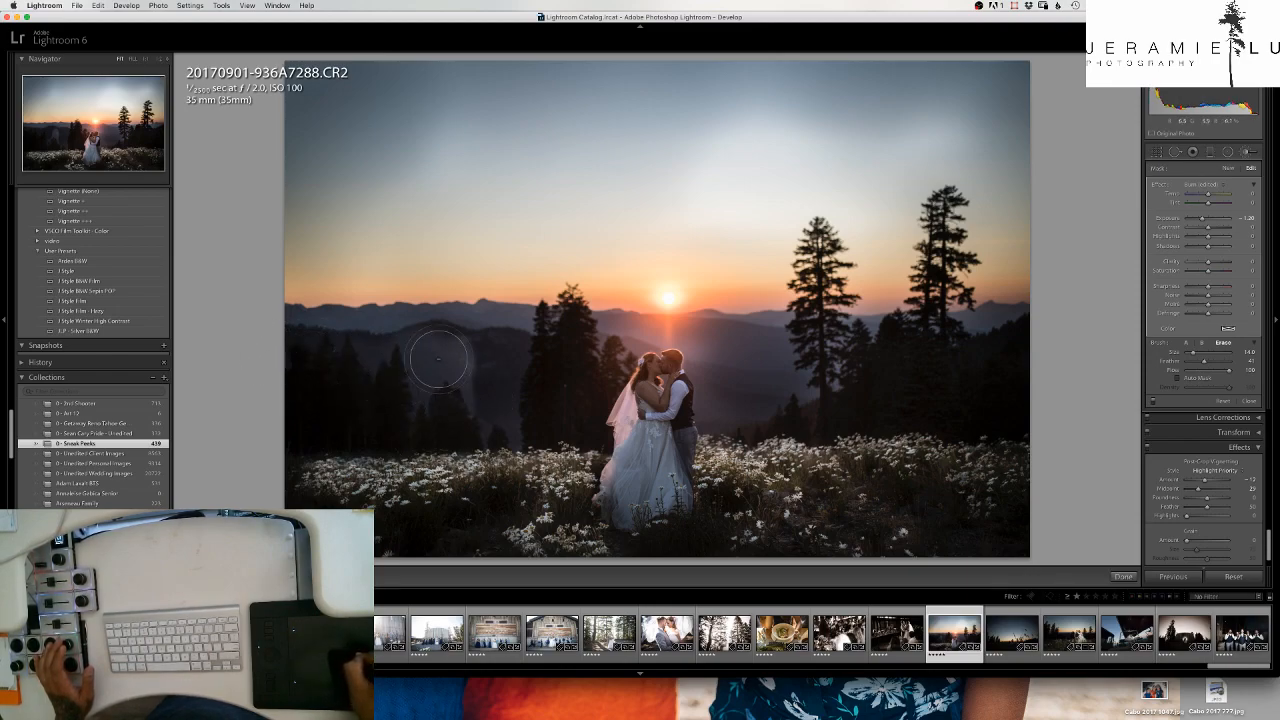
mouse_move(477, 364)
left_mouse_down()
mouse_move(463, 400)
mouse_move(489, 394)
mouse_move(492, 427)
left_mouse_up()
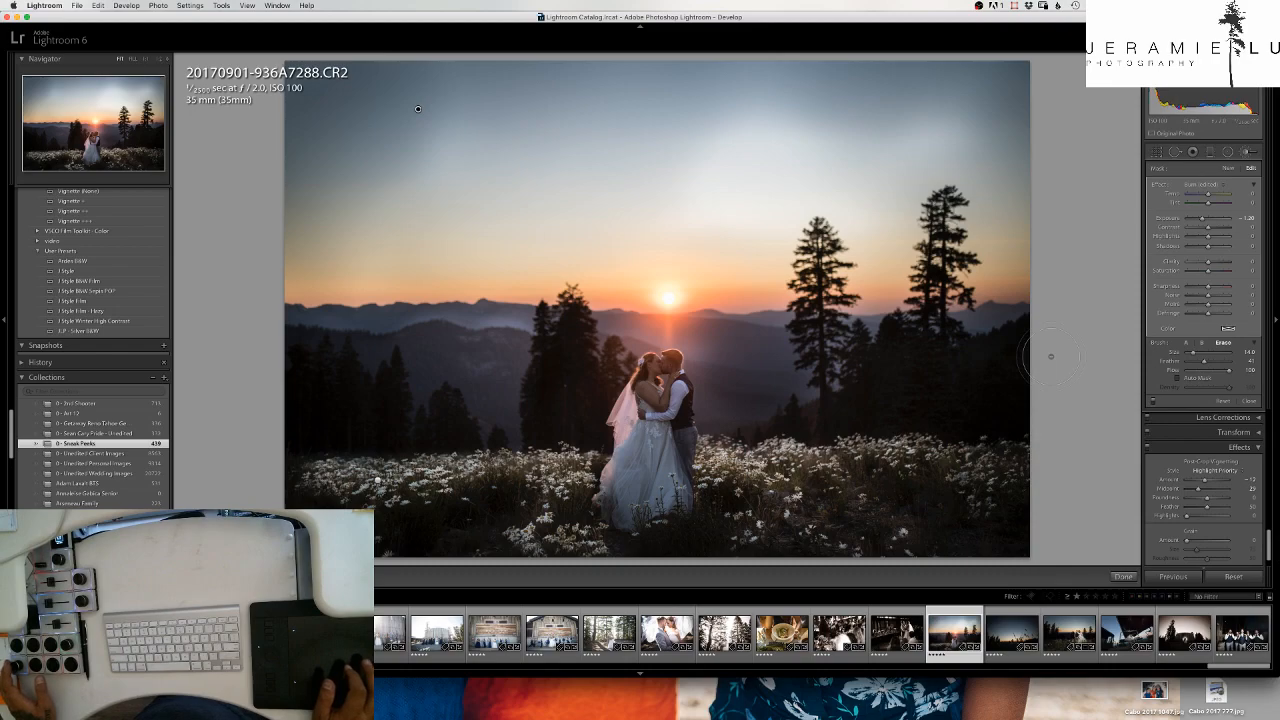
- Raise the photo's overall exposure to about +2.00 and set the burn adjustment's exposure to -1.50
key("equal")
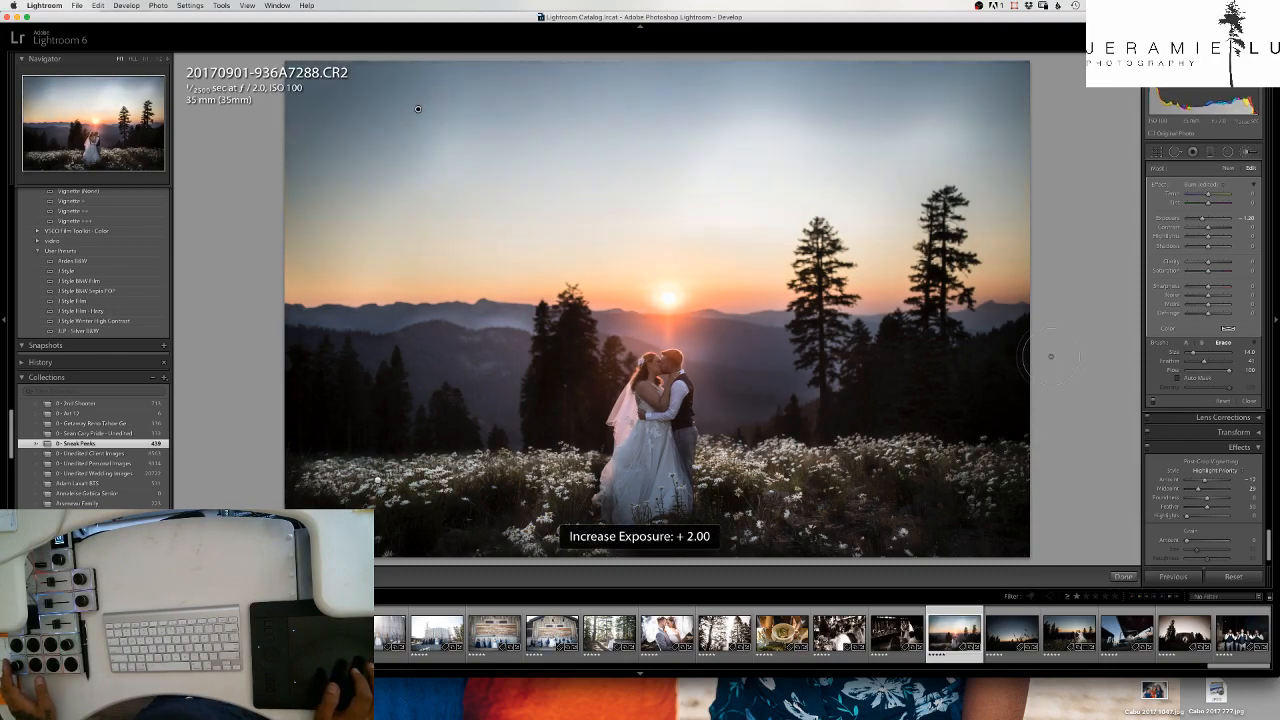
key("equal")
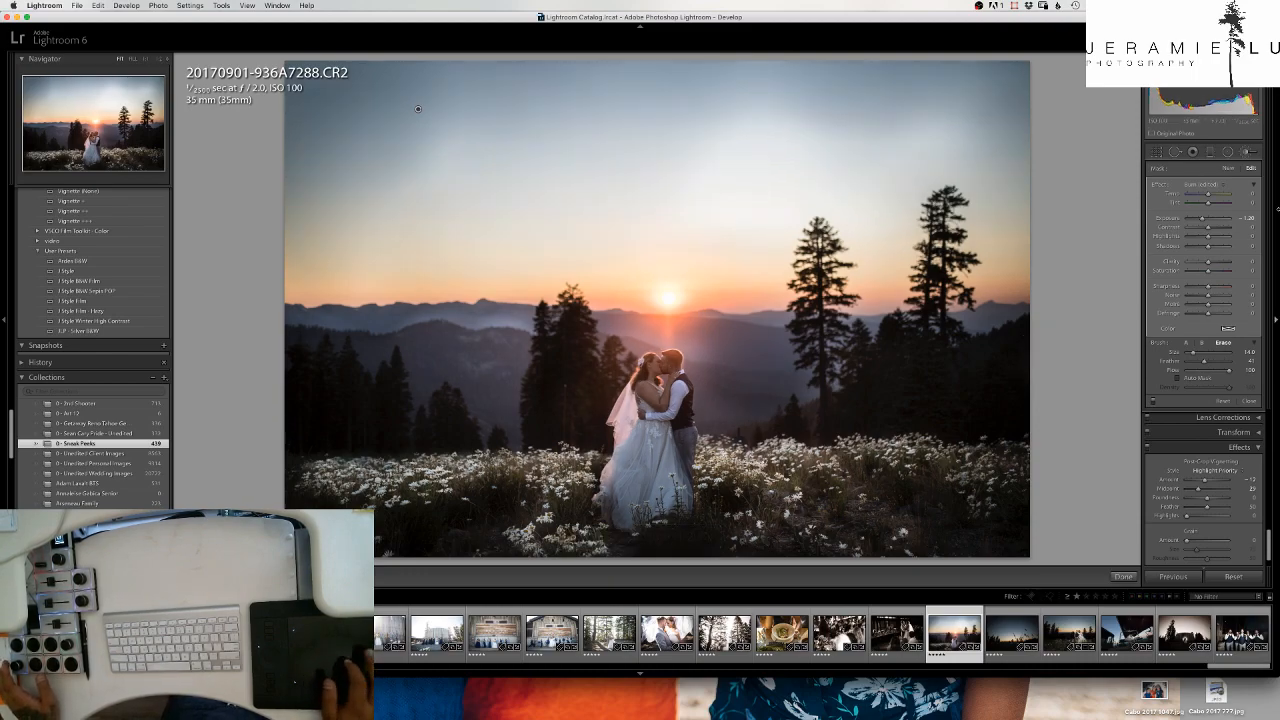
left_click(1249, 218)
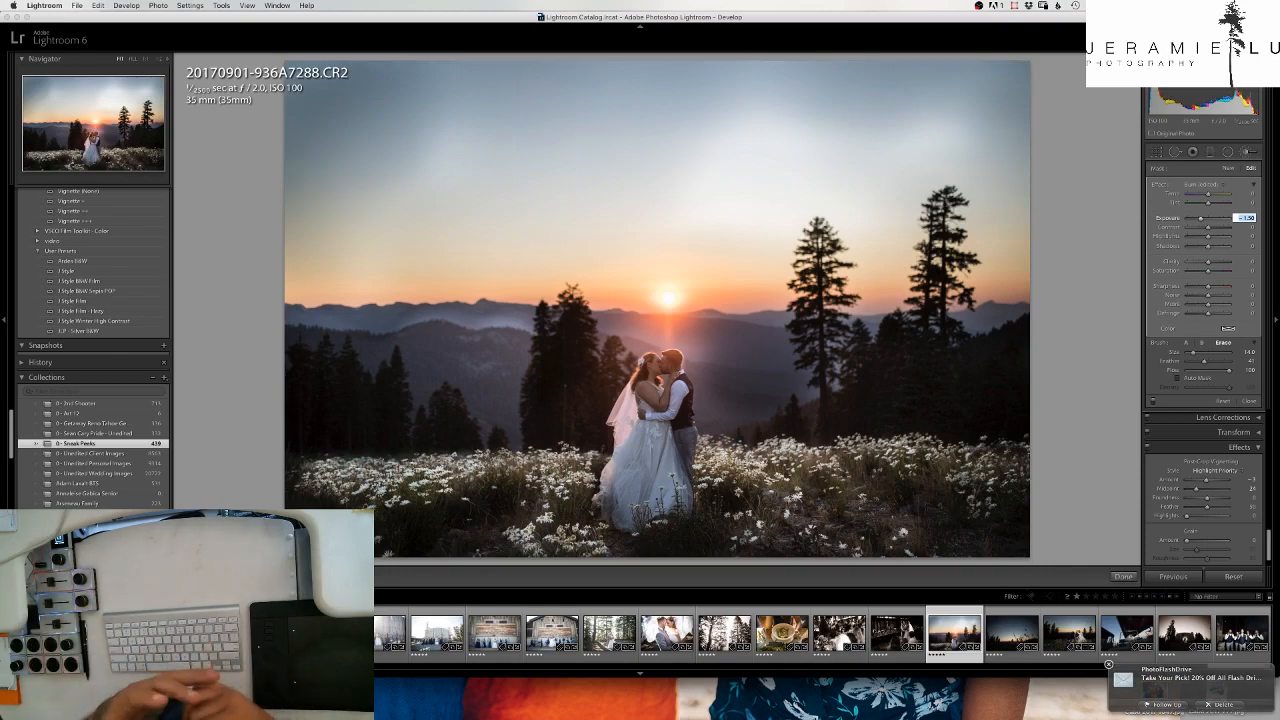
- Compare the burned and brightened photo with its original version by switching twice between the before and after views
key("backslash")
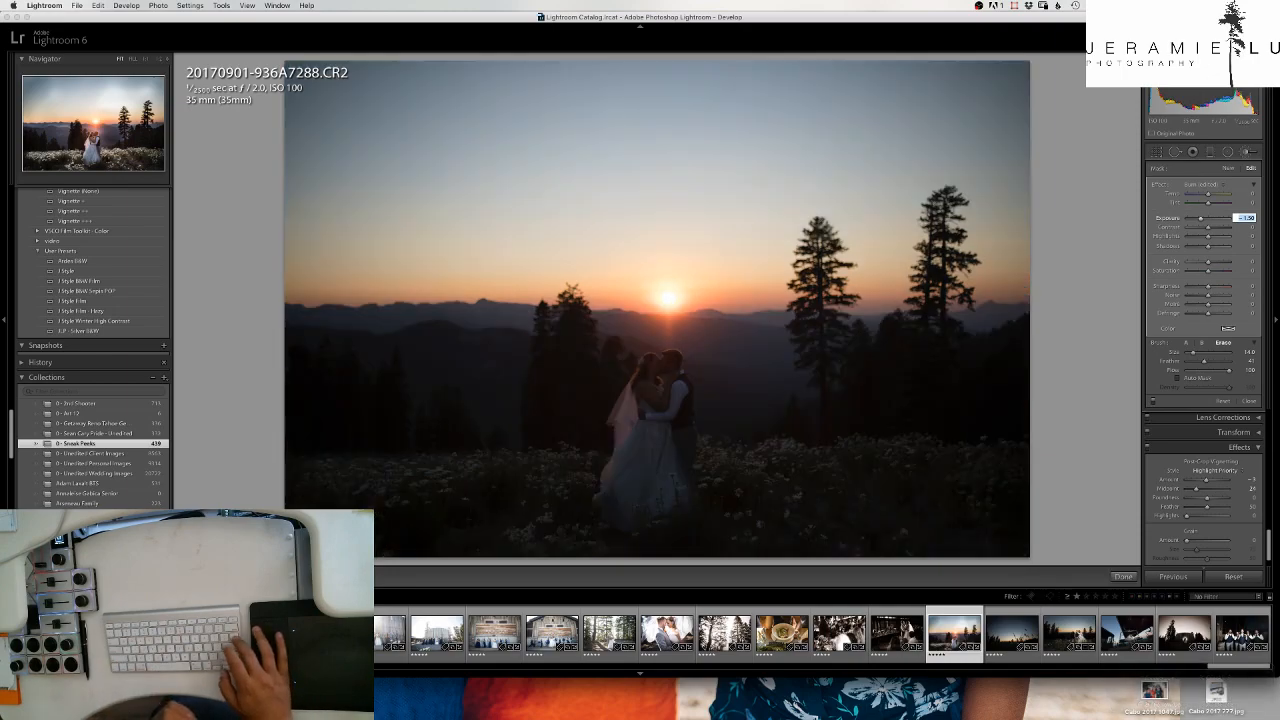
key("backslash")
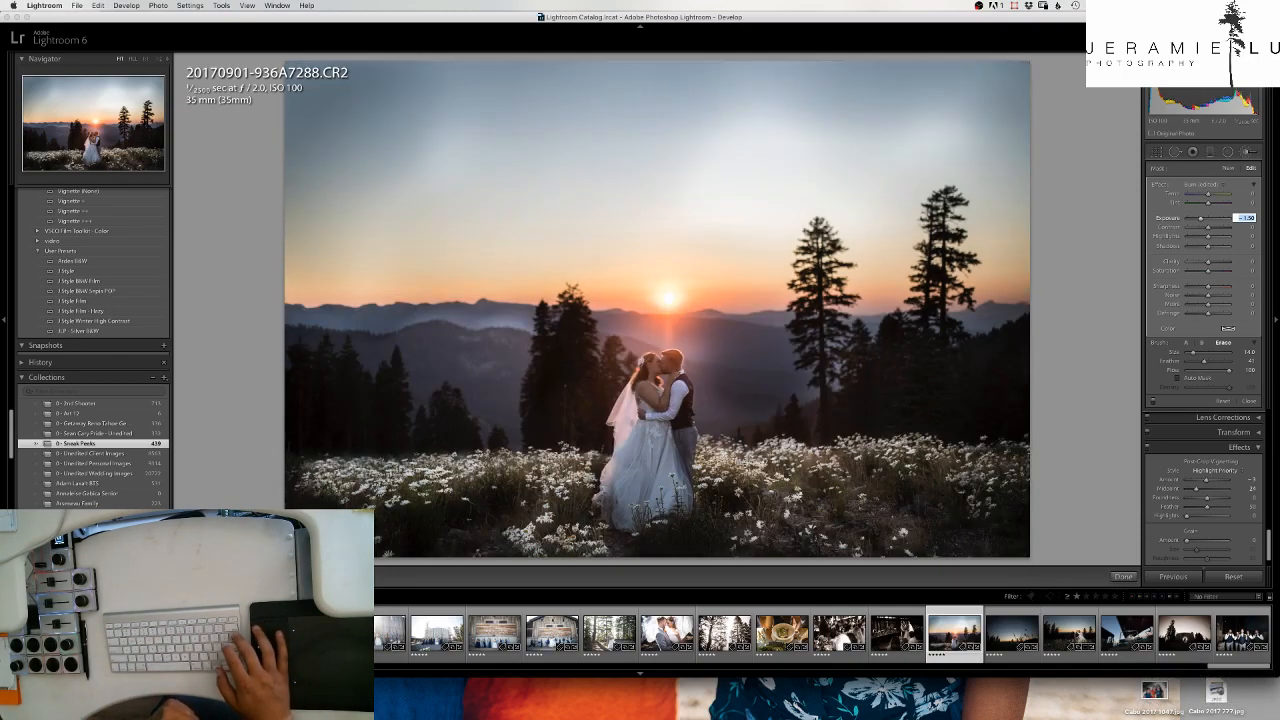
key("backslash")
key("backslash")
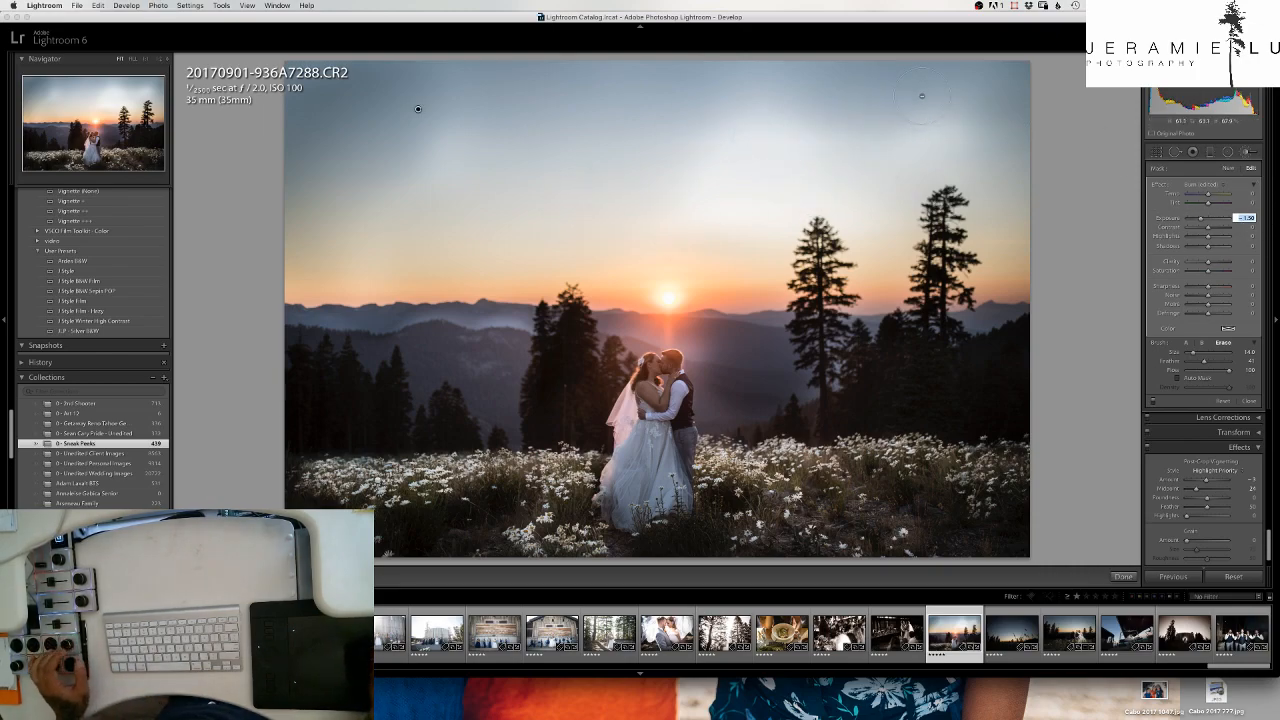
mouse_move(950, 110)
left_mouse_down()
mouse_move(1000, 120)
mouse_move(860, 140)
mouse_move(920, 92)
left_mouse_up()
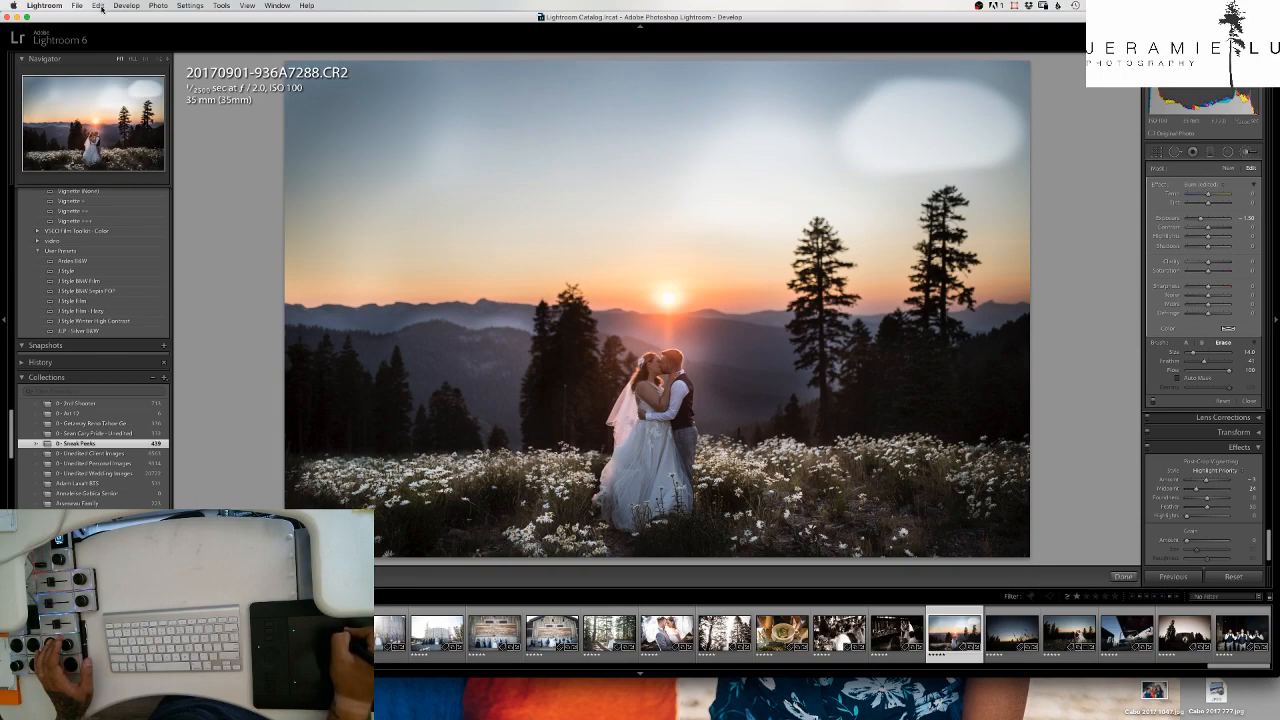
left_click(96, 6)
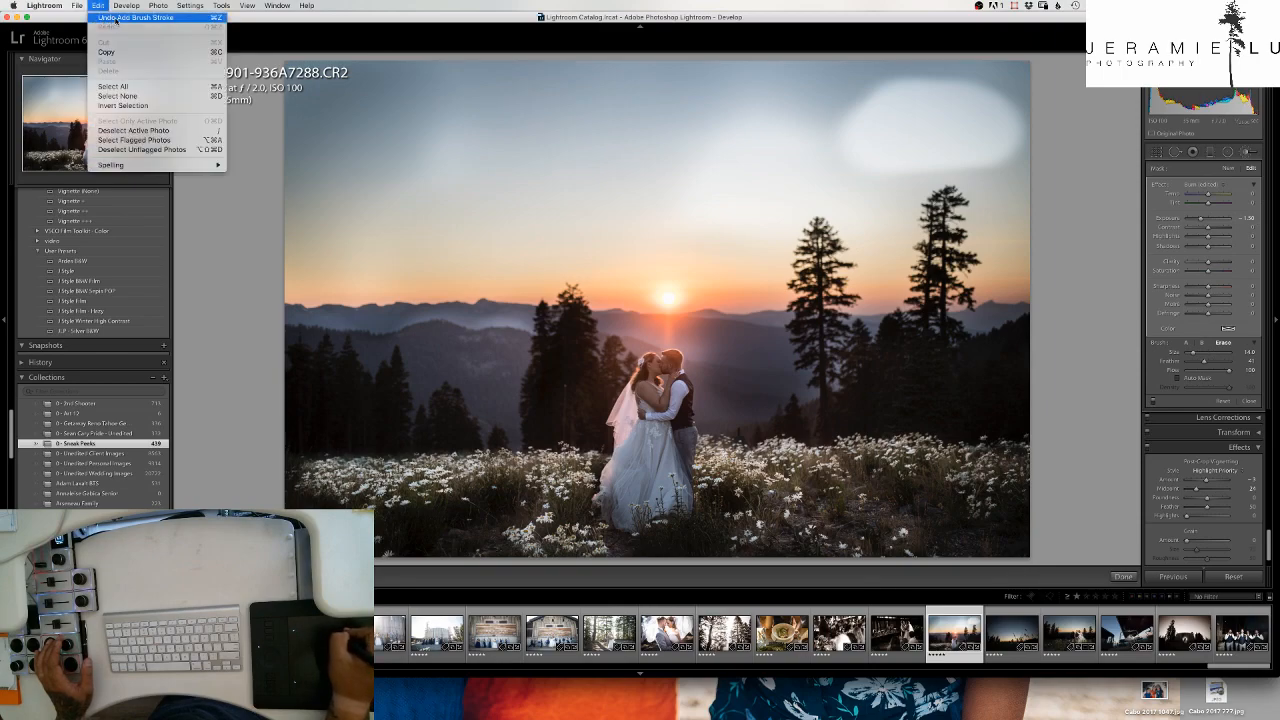
left_click(116, 18)
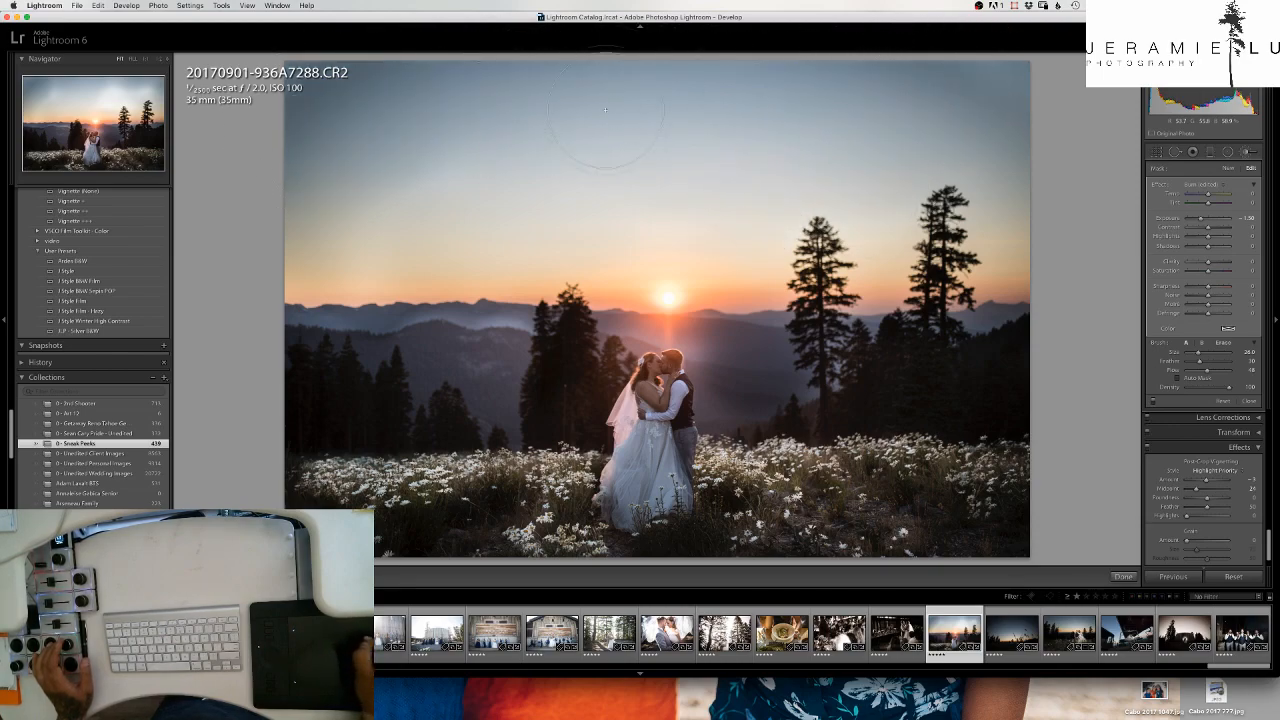
- Even out the darkening across the upper sky with the Burn brush at size 24.0
left_click_drag(770, 109, 797, 54)
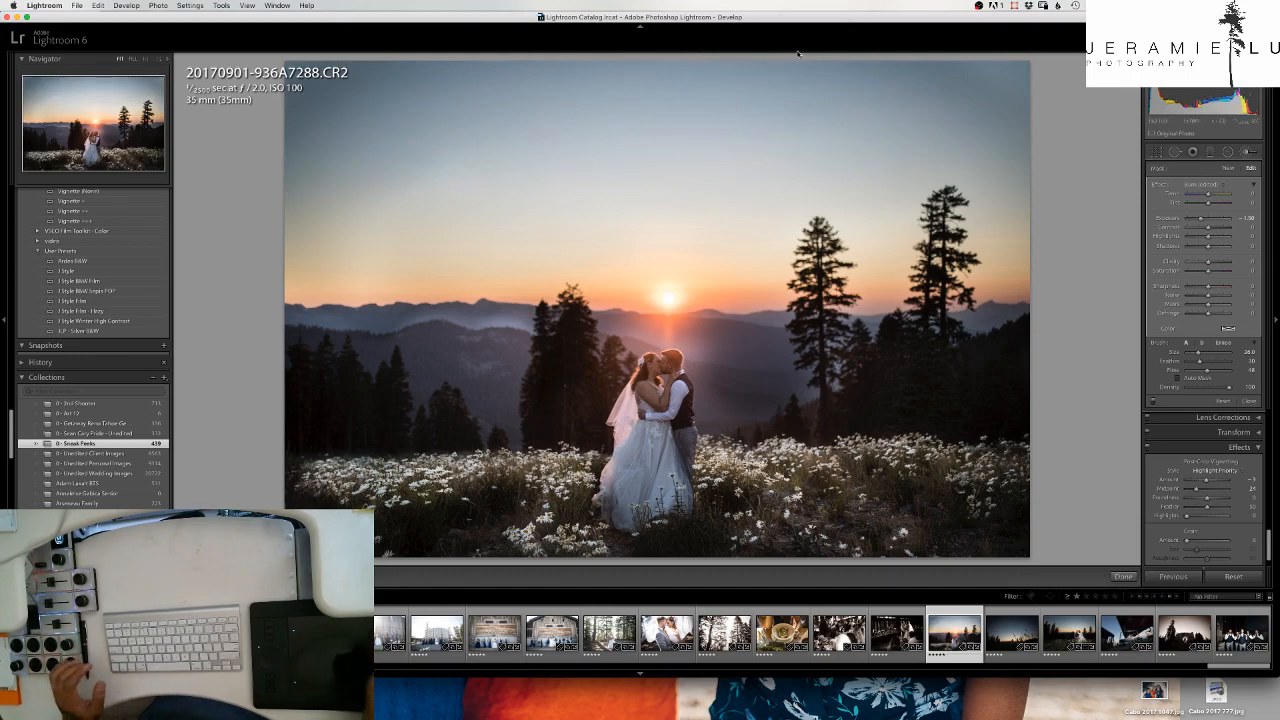